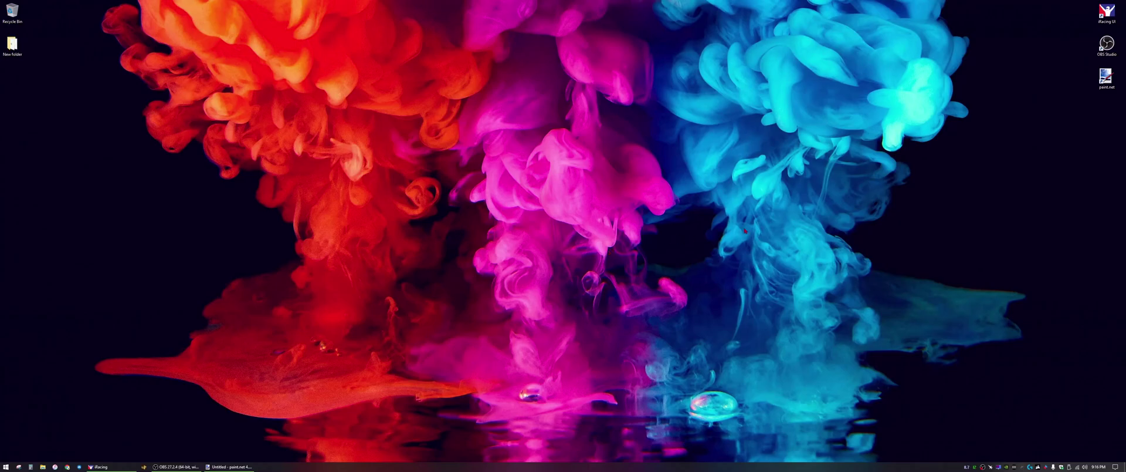
- Launch paint.net and open the Chevrolet Camaro ZL1 Nextgen.psd template from the iRacing Paints WIP folder
double_click(1106, 77)
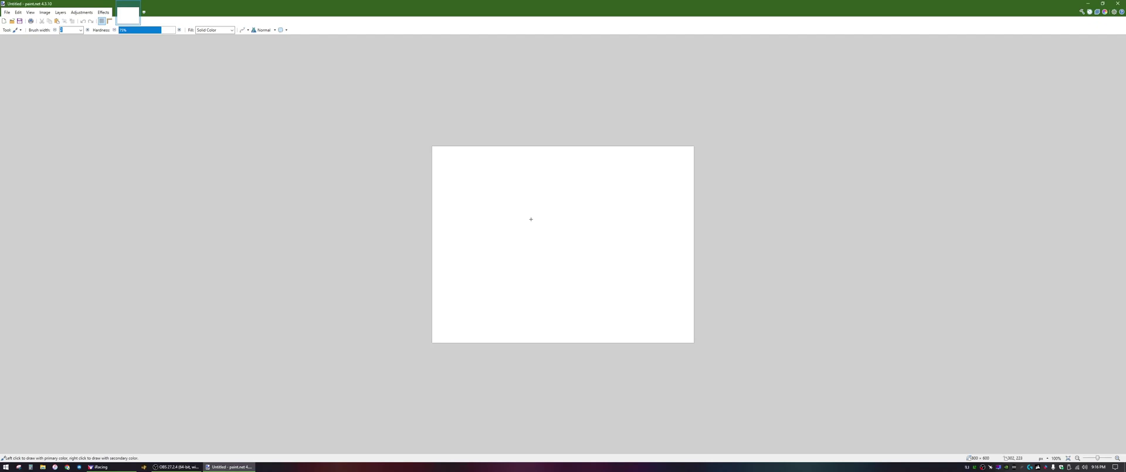
click(12, 21)
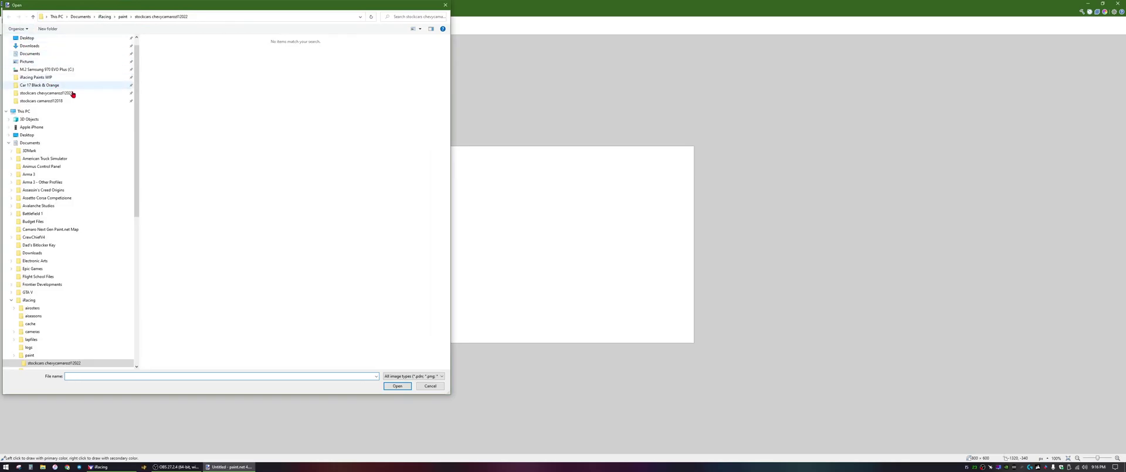
click(114, 16)
double_click(175, 54)
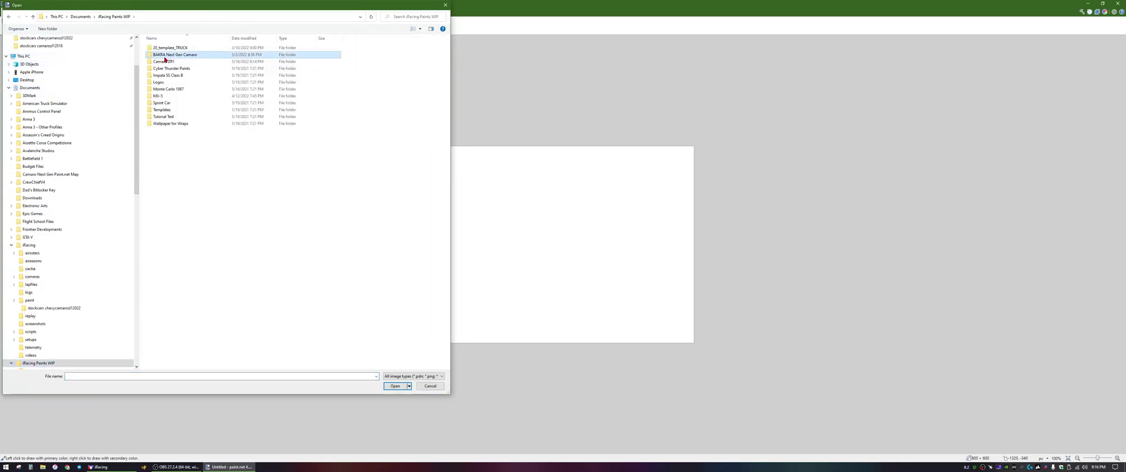
double_click(161, 54)
click(157, 56)
click(396, 385)
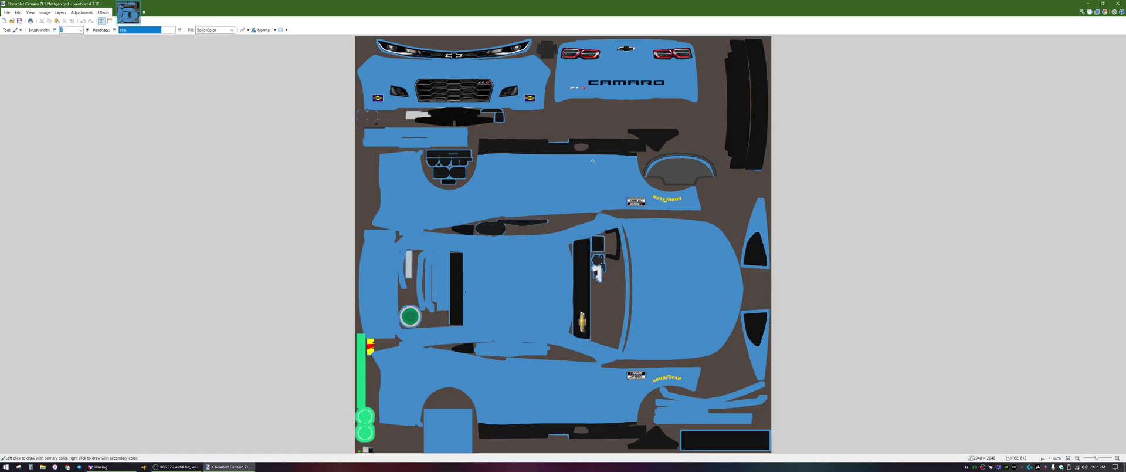
- Show the Layers and Colors windows and place the Colors window beside the Layers window
click(1096, 12)
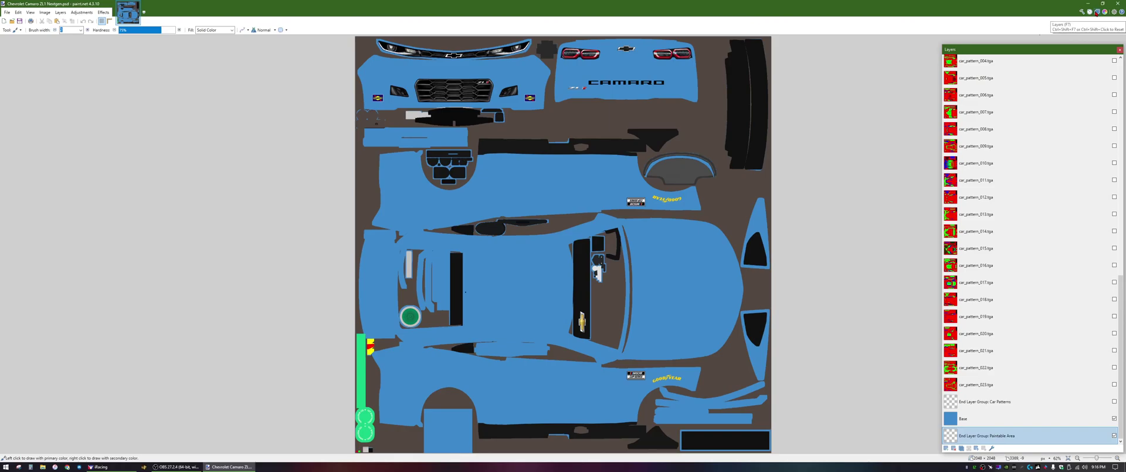
click(1105, 12)
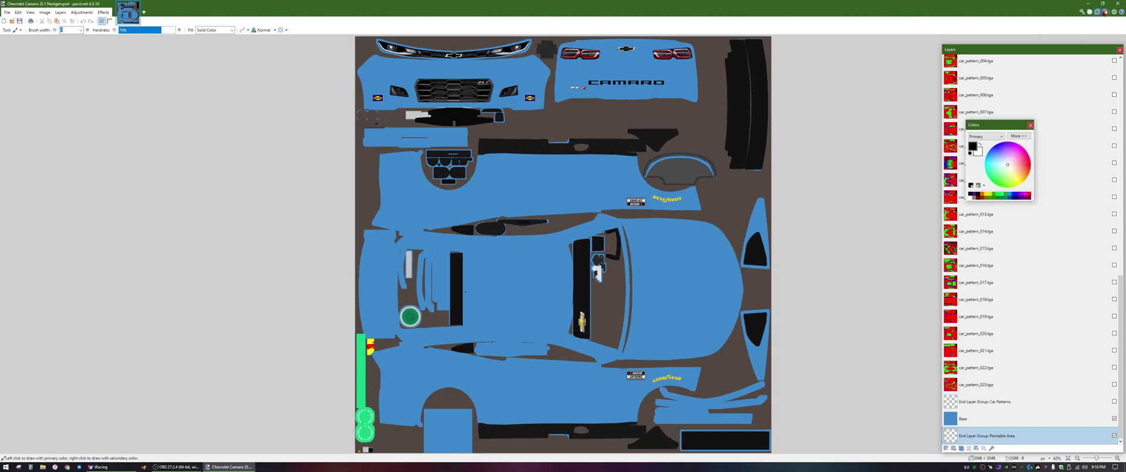
drag(1005, 128, 908, 60)
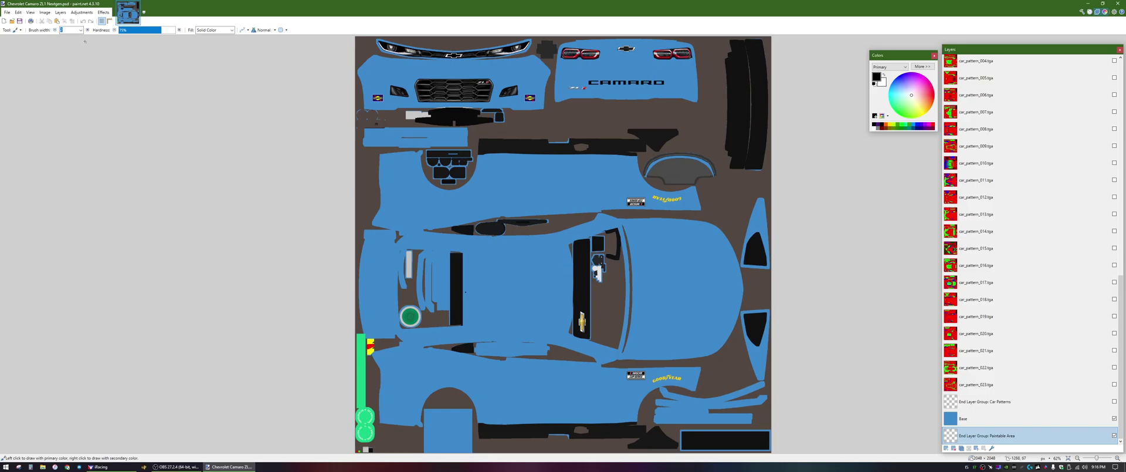
- Create a new blank image of 2048 by 2048 pixels
click(8, 13)
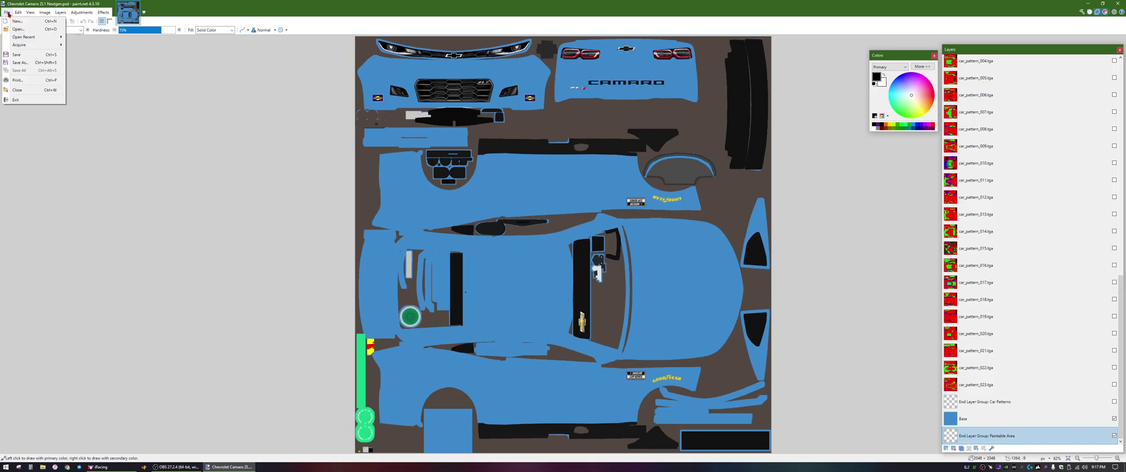
click(16, 22)
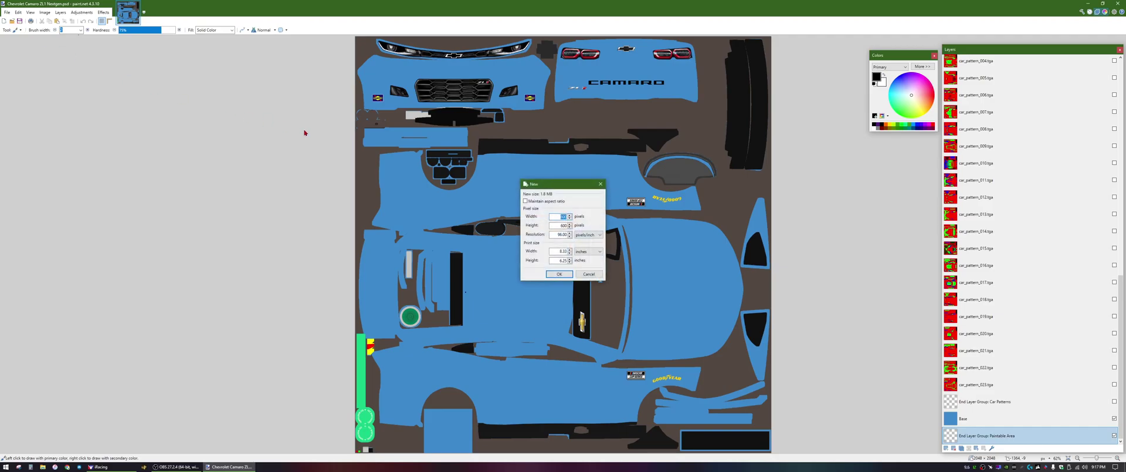
text(2048)
key(Tab)
text(2048)
click(559, 274)
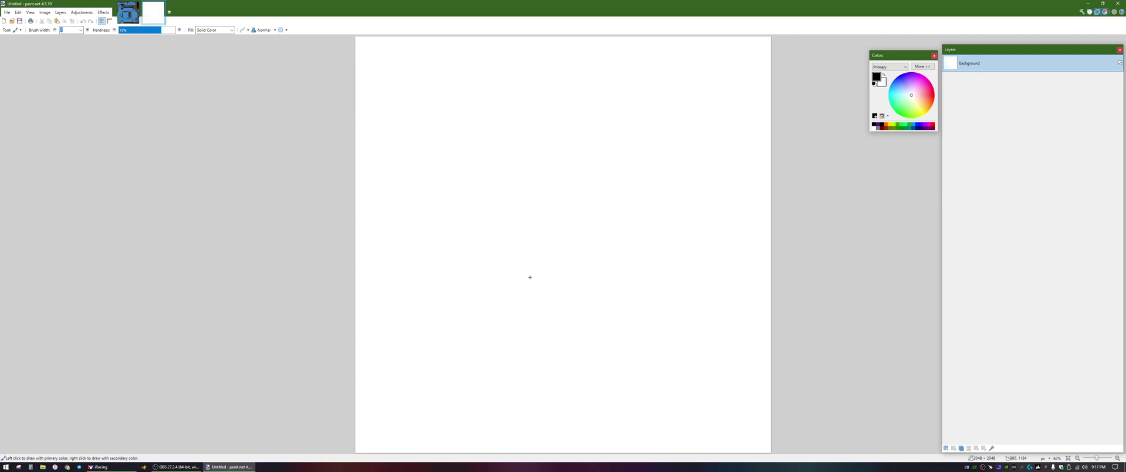
- Rename the new image's Background layer as Mask
double_click(970, 68)
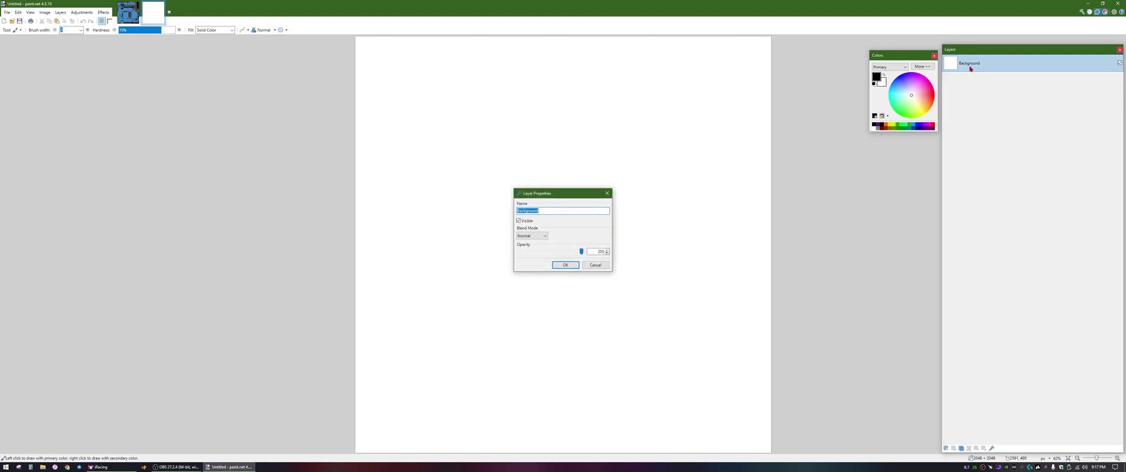
text(W)
click(565, 265)
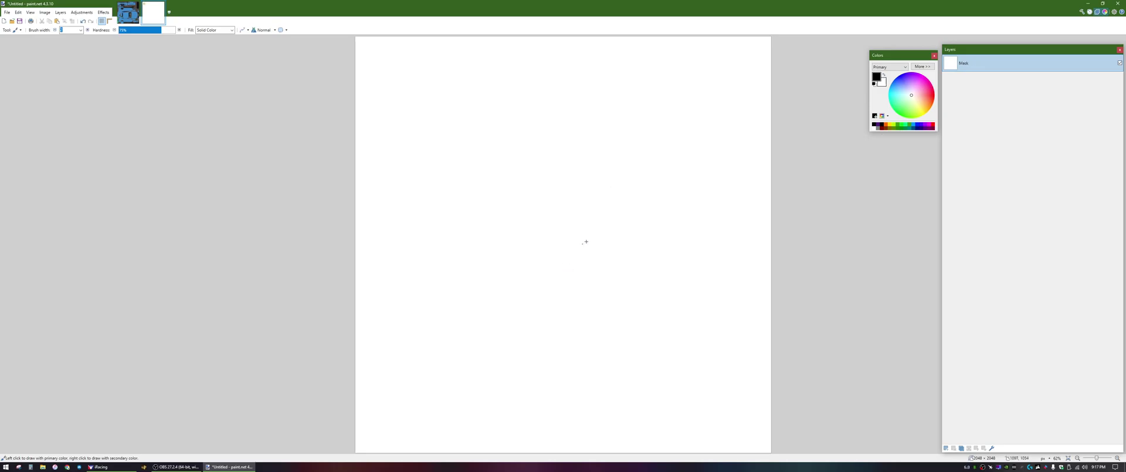
- Show the Tools window beneath Colors and fill the Mask layer with solid gray using the Paint Bucket
click(878, 127)
click(1083, 11)
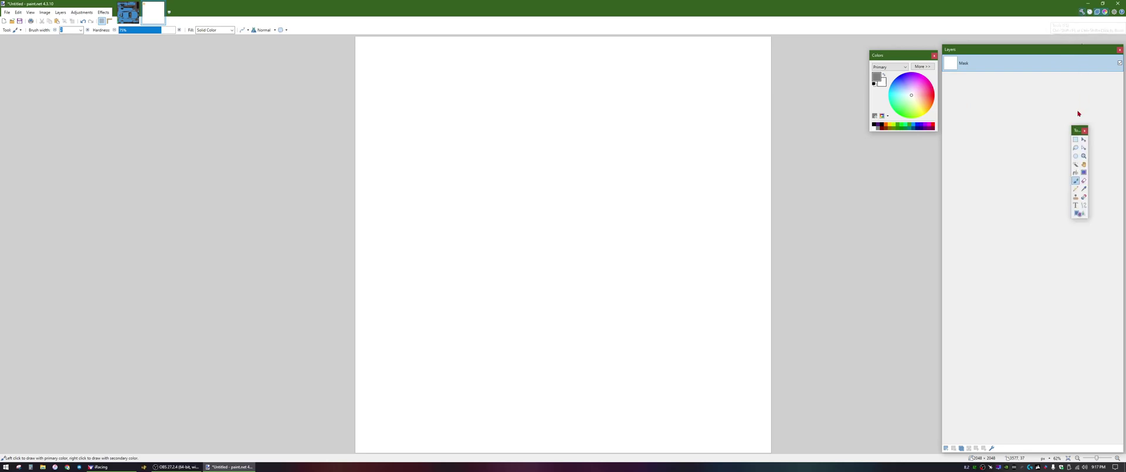
drag(1077, 134, 877, 141)
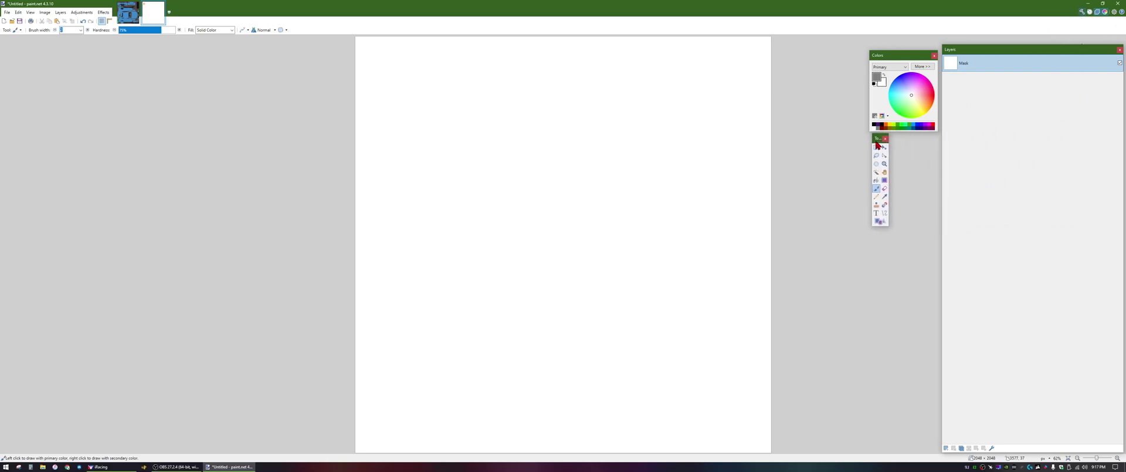
click(877, 180)
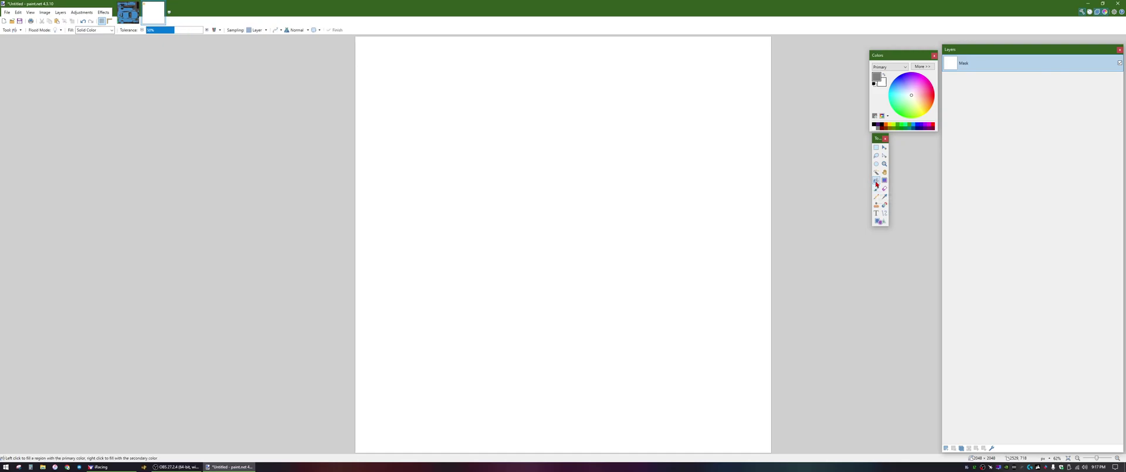
click(717, 154)
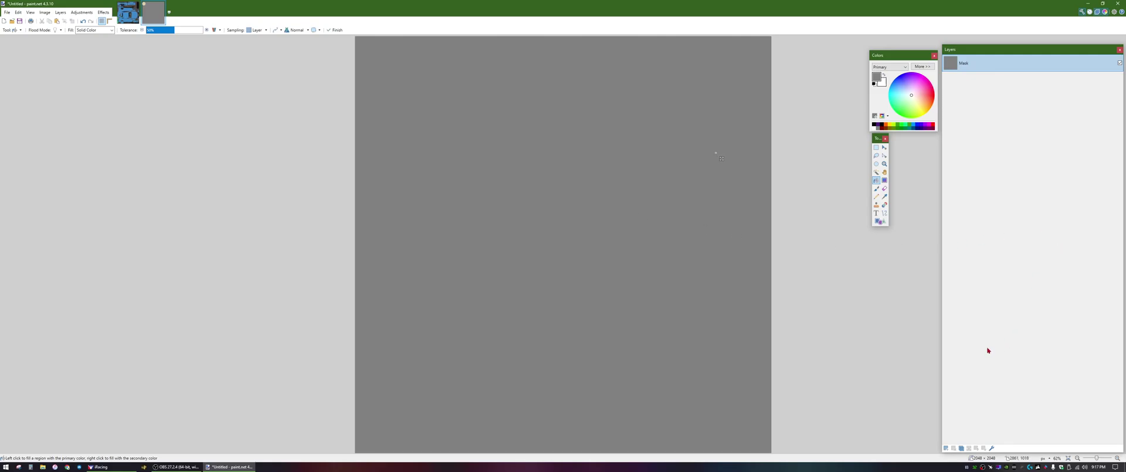
- Add two layers above Mask, naming the lower one Car Parts Base and the upper one Wire
click(946, 449)
click(946, 449)
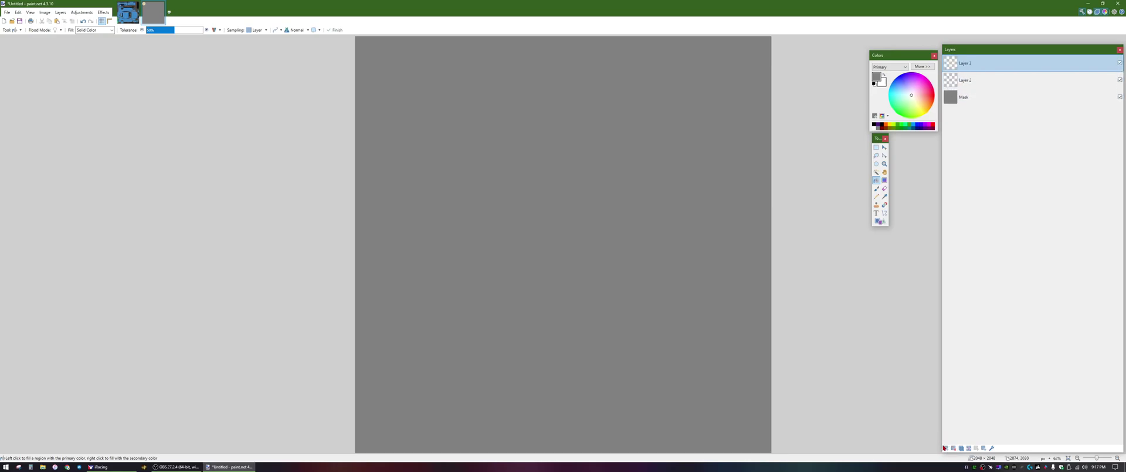
double_click(969, 81)
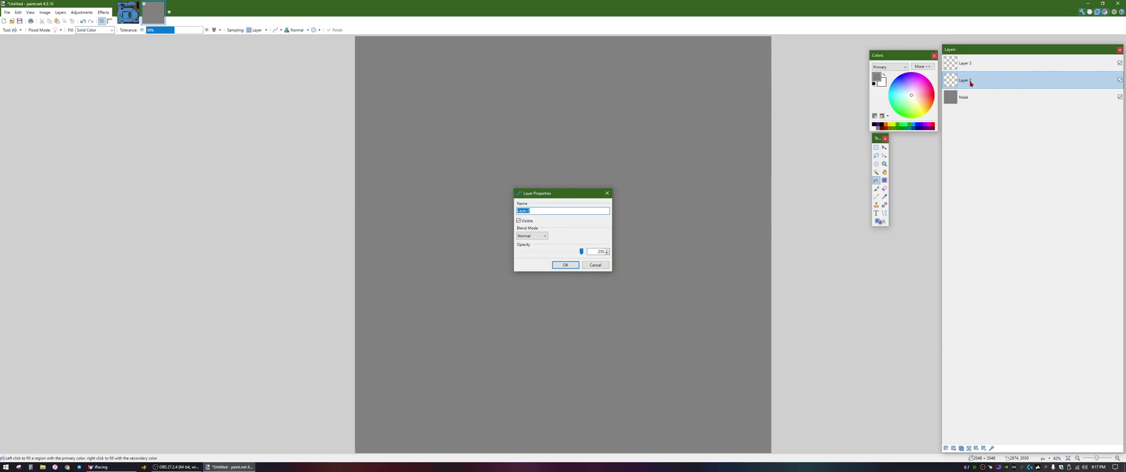
text(Car Parts Base)
click(566, 265)
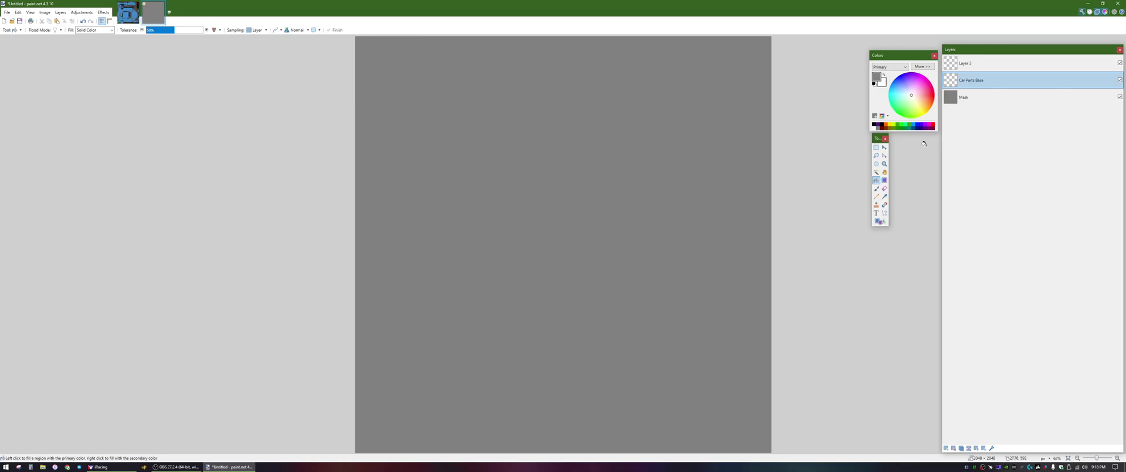
double_click(972, 67)
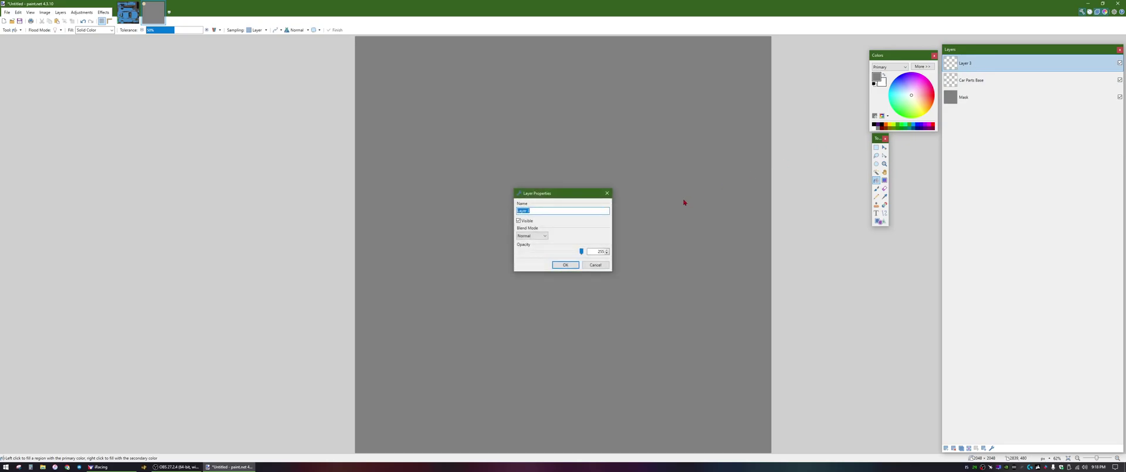
click(565, 264)
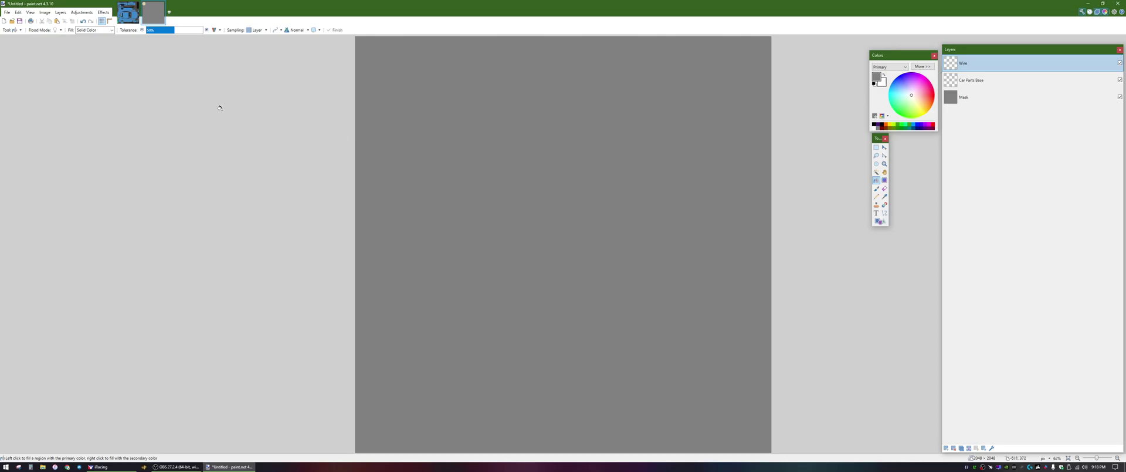
- Select the Wire layer in the Camaro template and make it visible
click(128, 22)
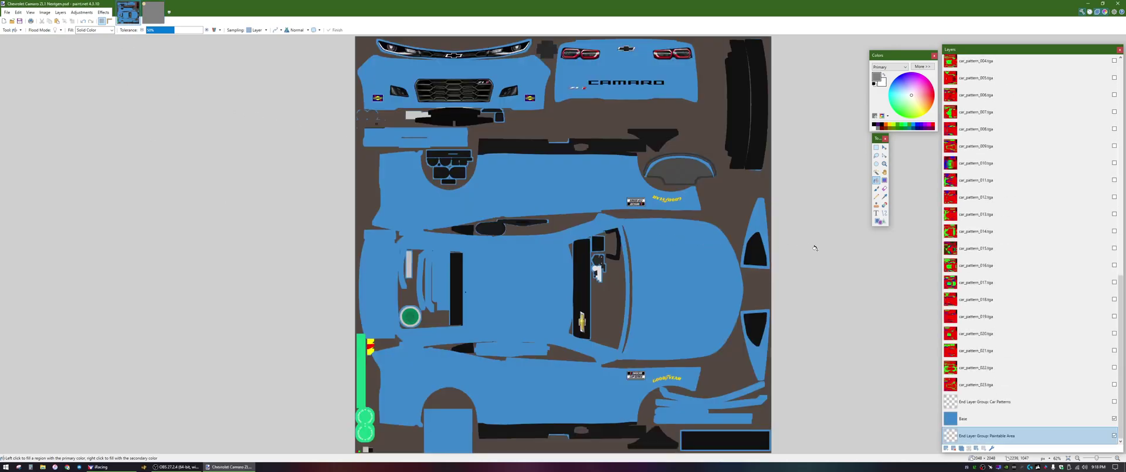
scroll(1004, 300, up, 10)
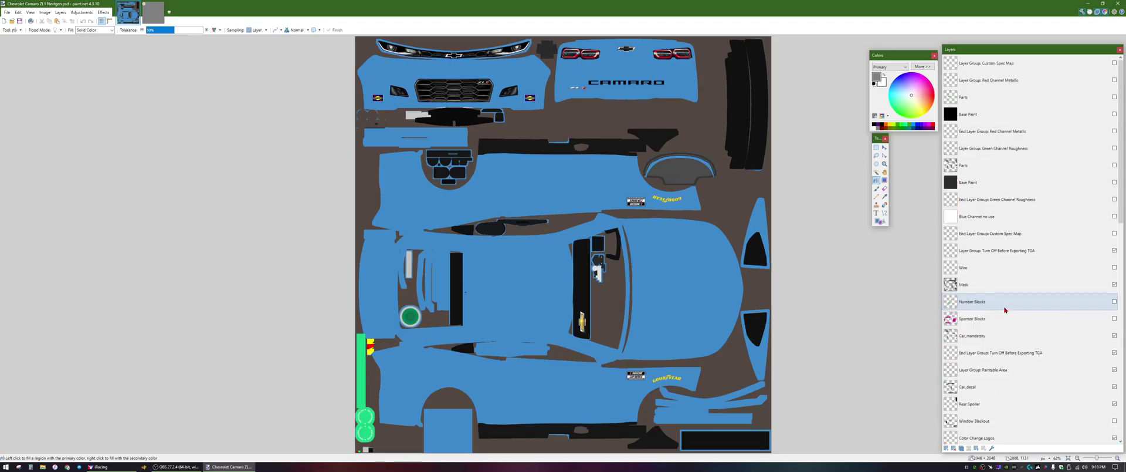
click(985, 269)
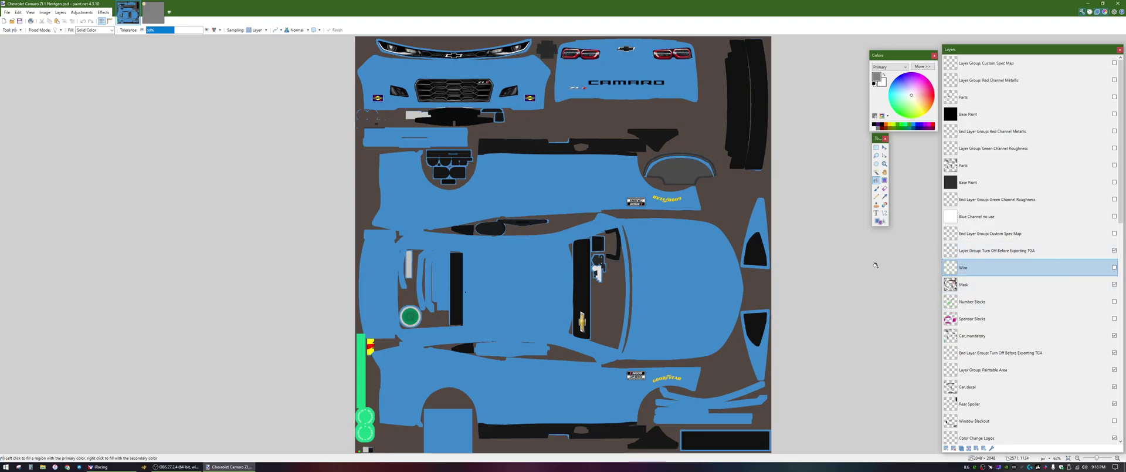
click(1114, 268)
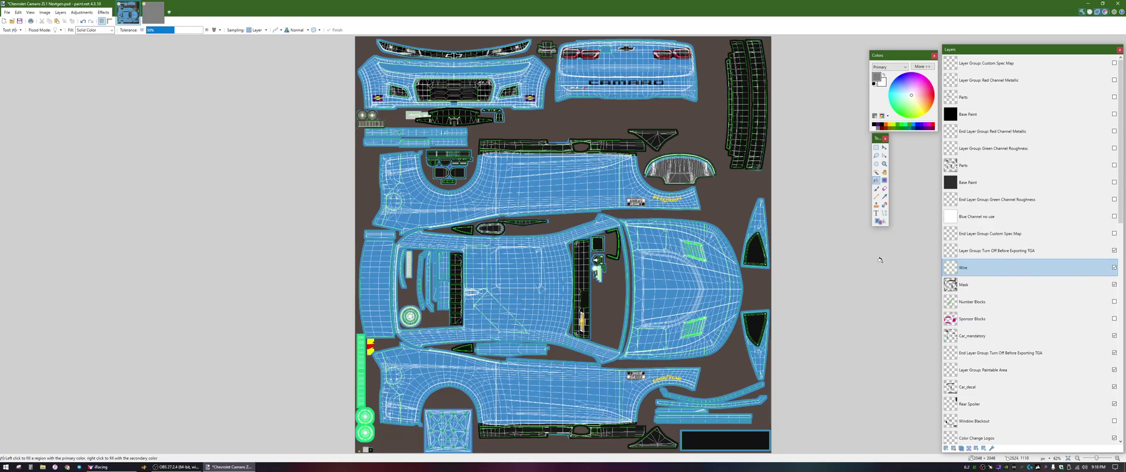
- Select the template's empty background with the Magic Wand, invert the selection, and copy the wireframe into the new image's Wire layer
click(876, 173)
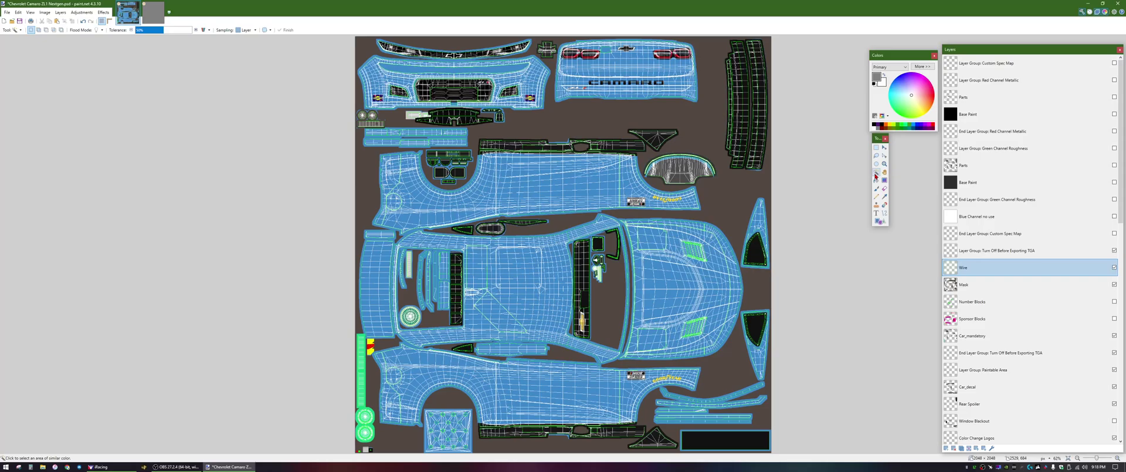
click(706, 127)
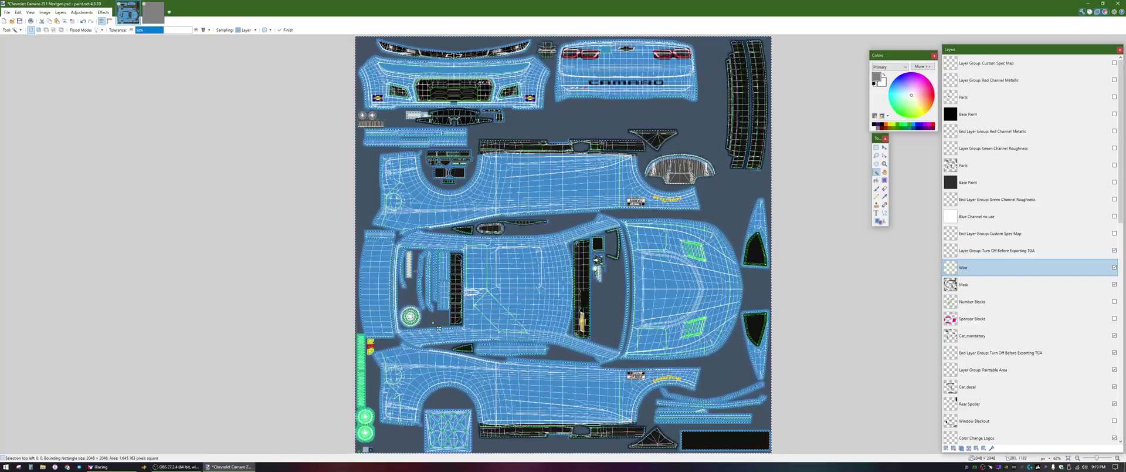
click(621, 301)
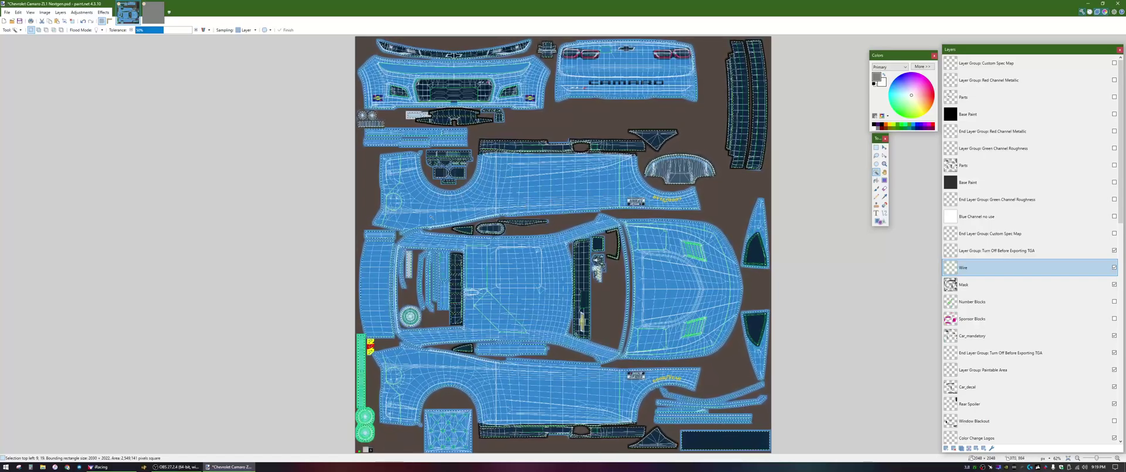
click(154, 18)
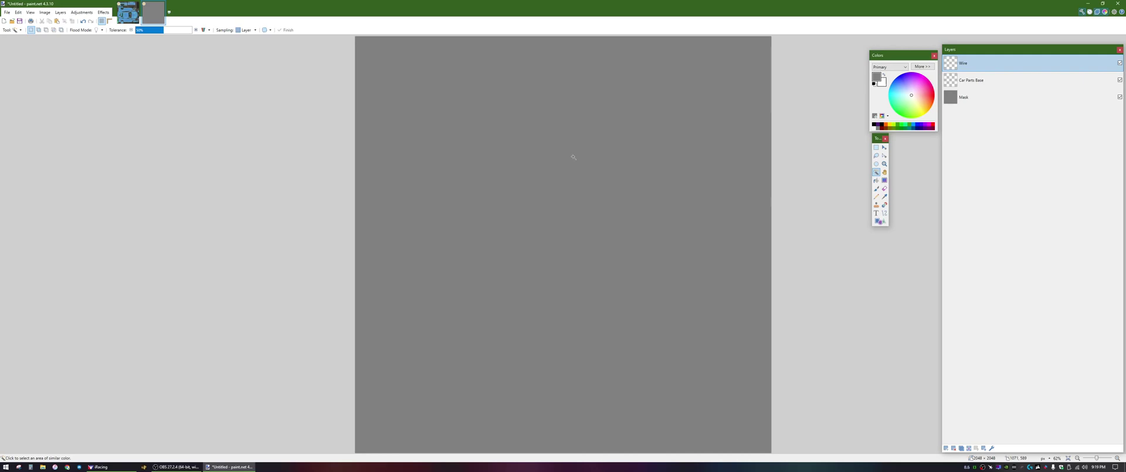
key(ctrl+v)
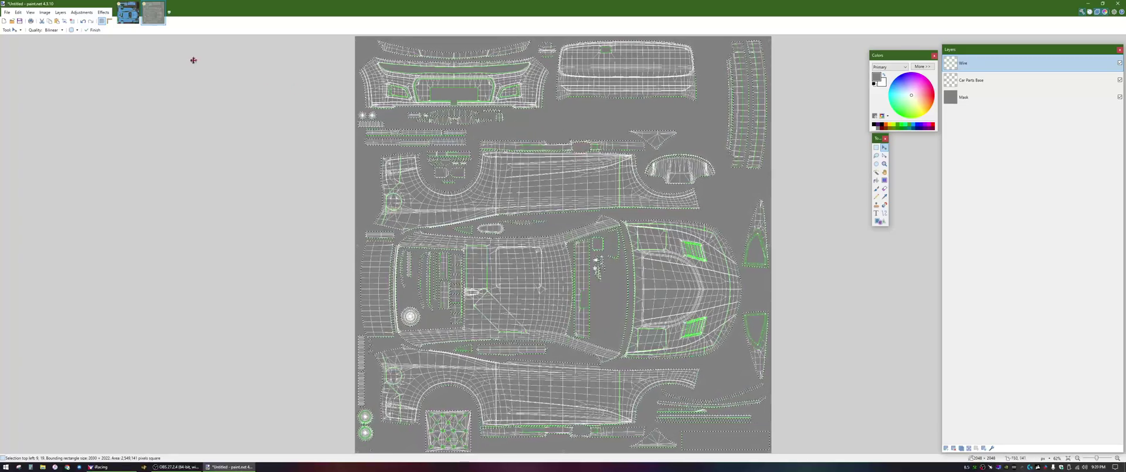
- In the Camaro template, hide the Wire layer, select the car_pattern_000.tga layer and make it visible
click(130, 21)
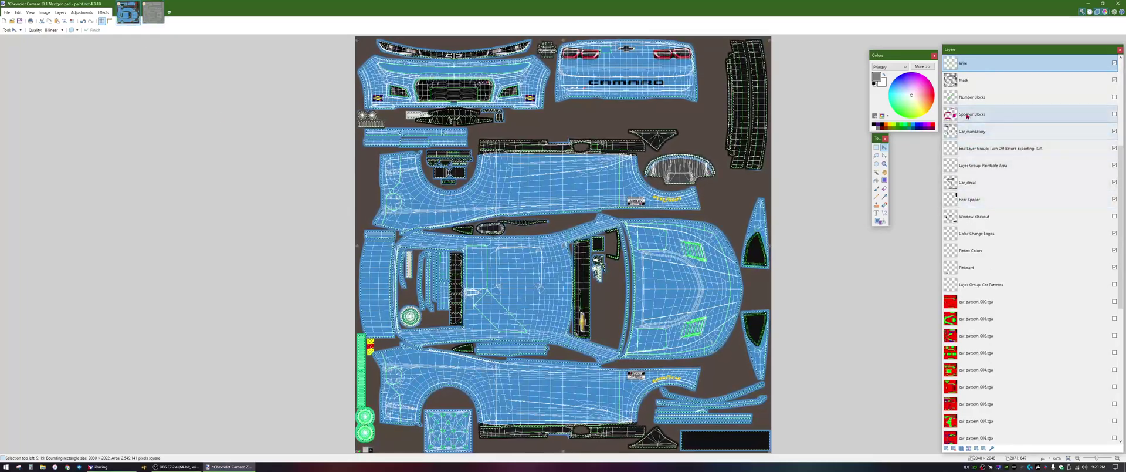
click(1114, 63)
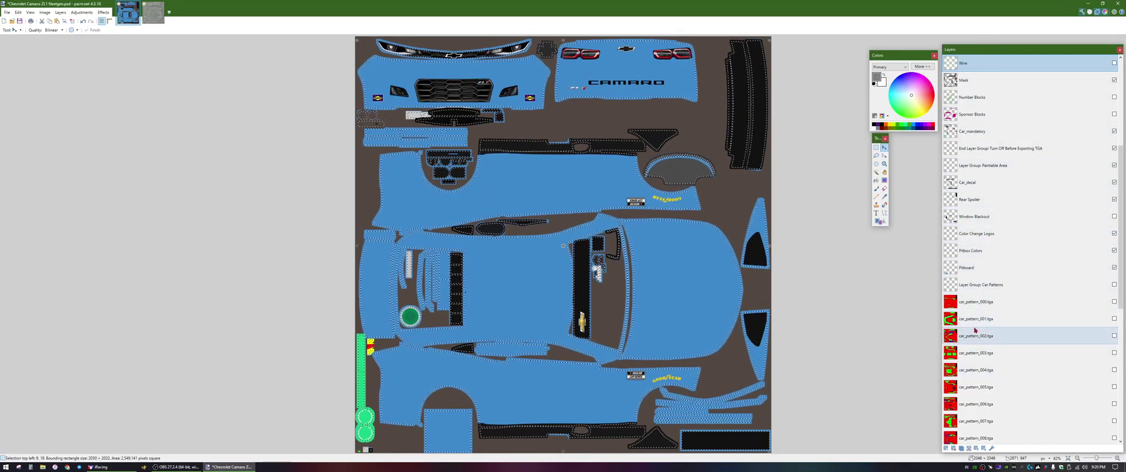
click(978, 306)
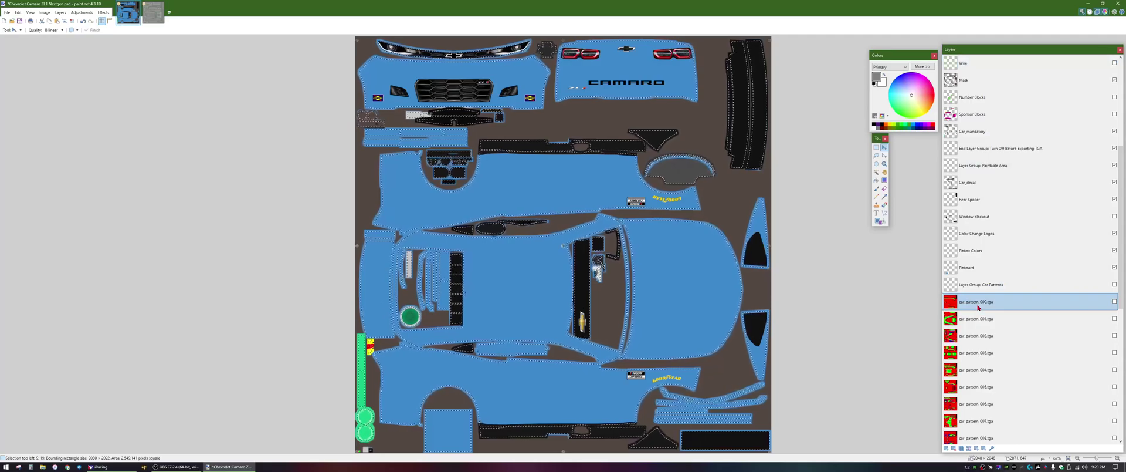
click(1114, 302)
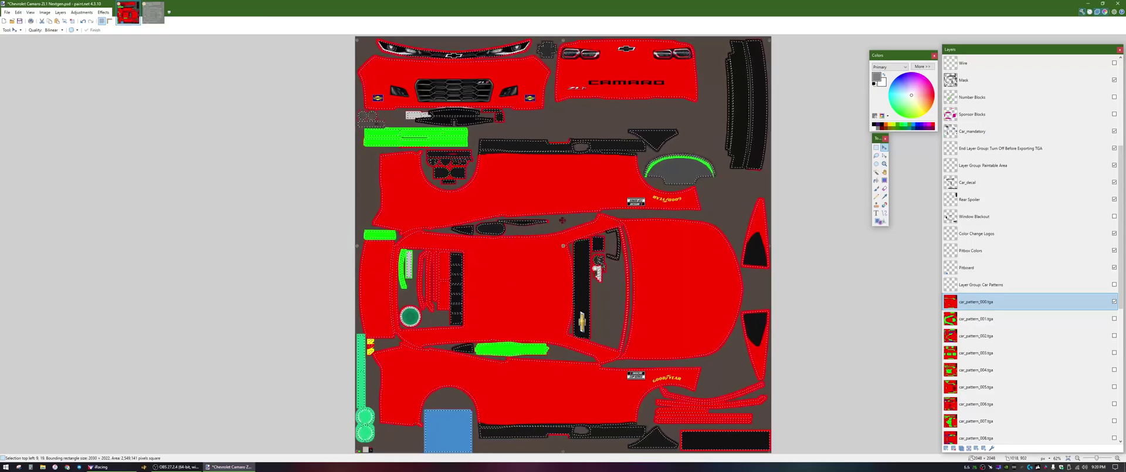
- Paste the copied car_pattern_000.tga parts into the Car Parts Base layer of the new image
click(154, 12)
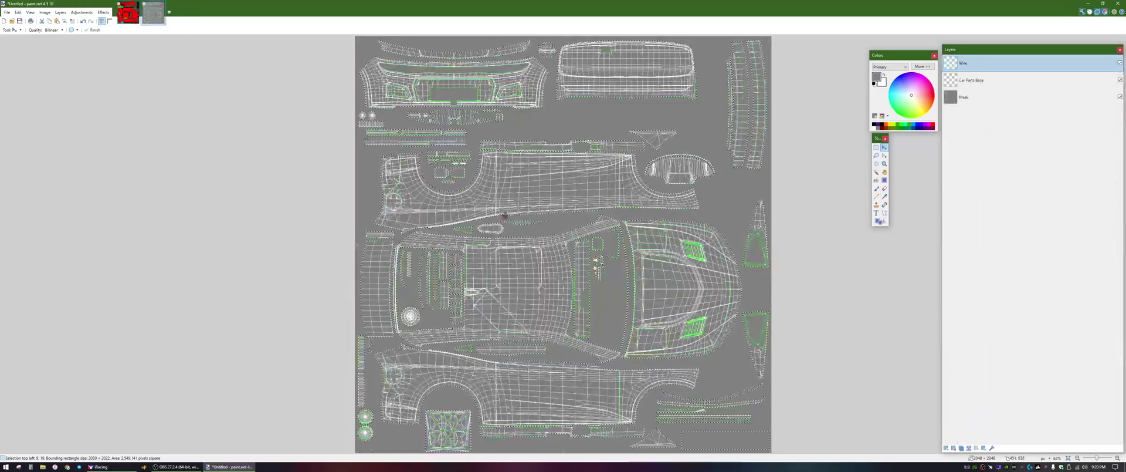
click(988, 84)
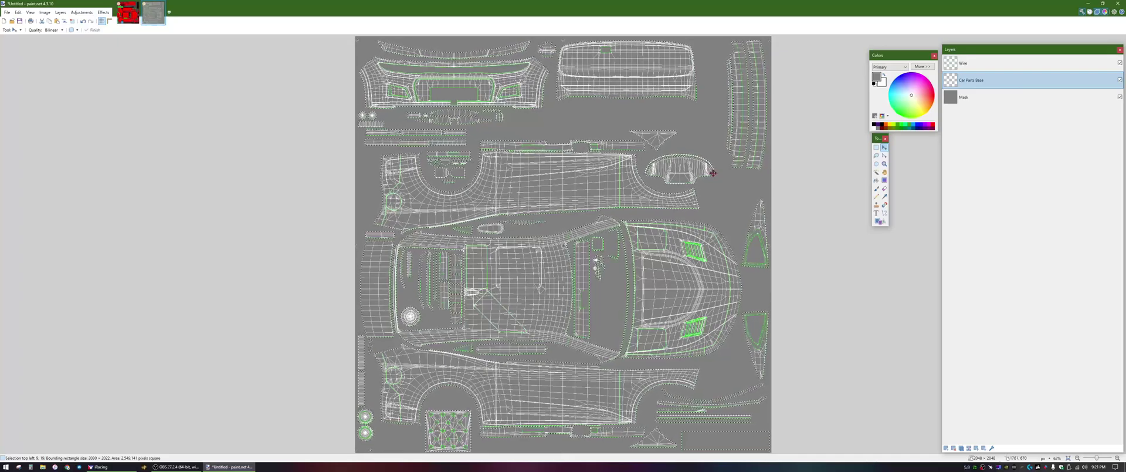
key(ctrl+v)
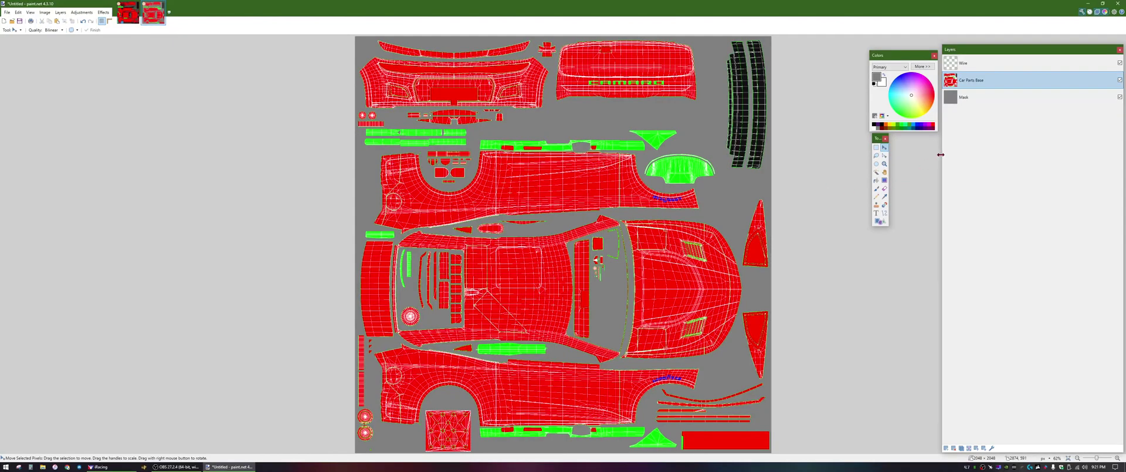
- Check each layer's content by hiding and reshowing Mask, Car Parts Base and Wire
click(1120, 97)
click(1120, 97)
click(1120, 80)
click(1120, 80)
click(1120, 80)
click(1120, 80)
click(1120, 63)
click(1120, 63)
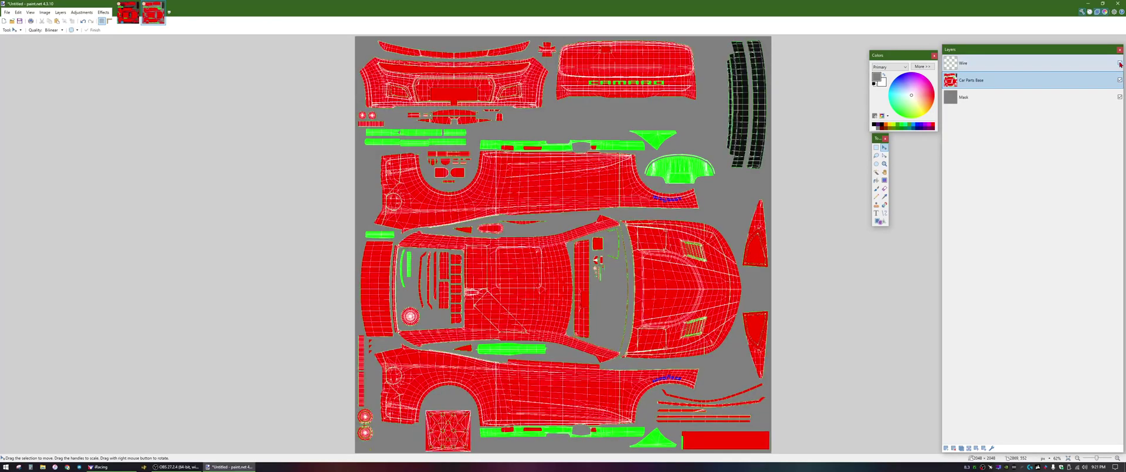
- Hide the Wire layer and examine the cut-out shapes on the Car Parts Base layer up close
click(1120, 62)
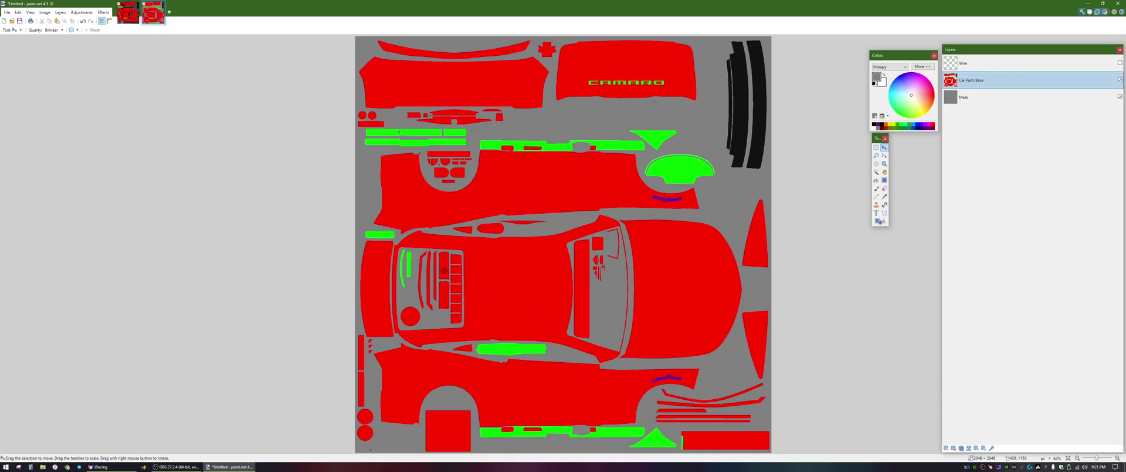
scroll(422, 286, up, 4)
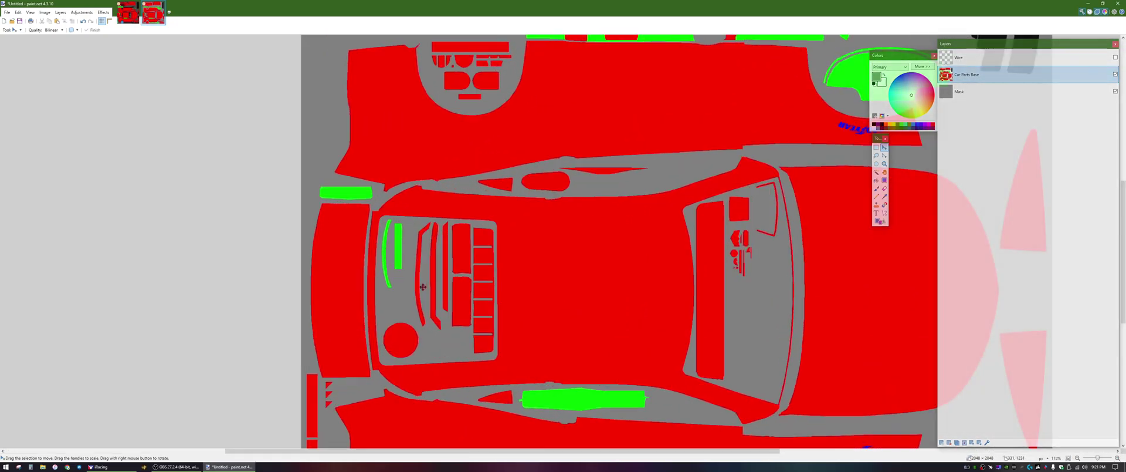
scroll(423, 286, up, 2)
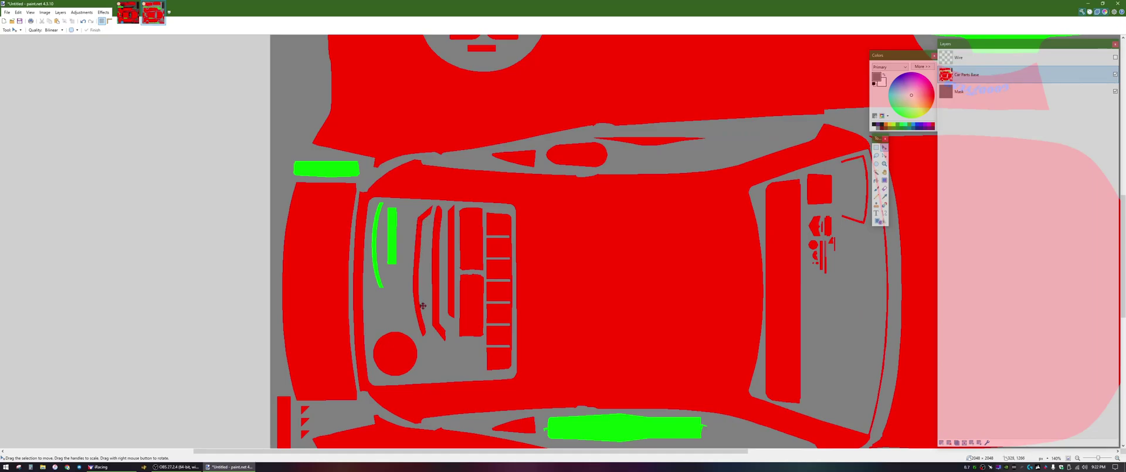
scroll(497, 292, down, 4)
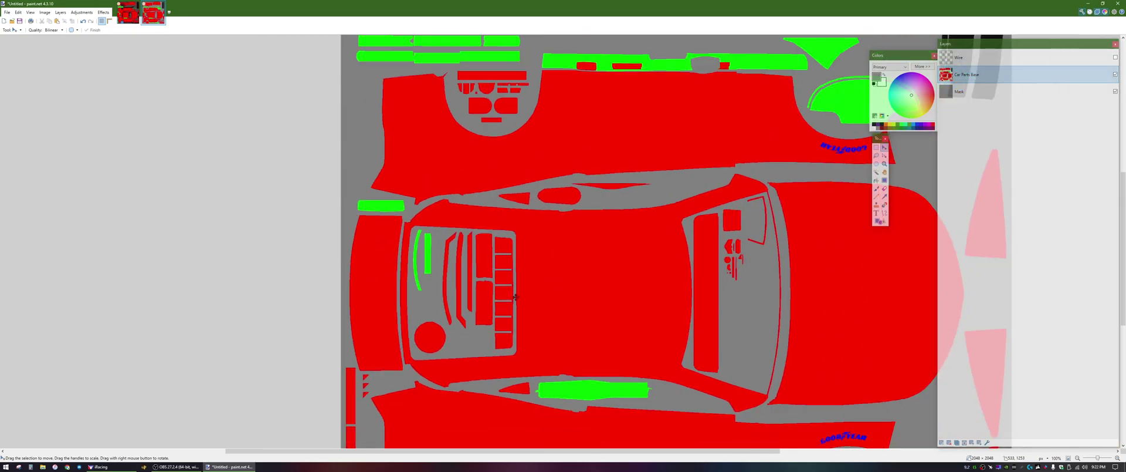
scroll(620, 301, down, 2)
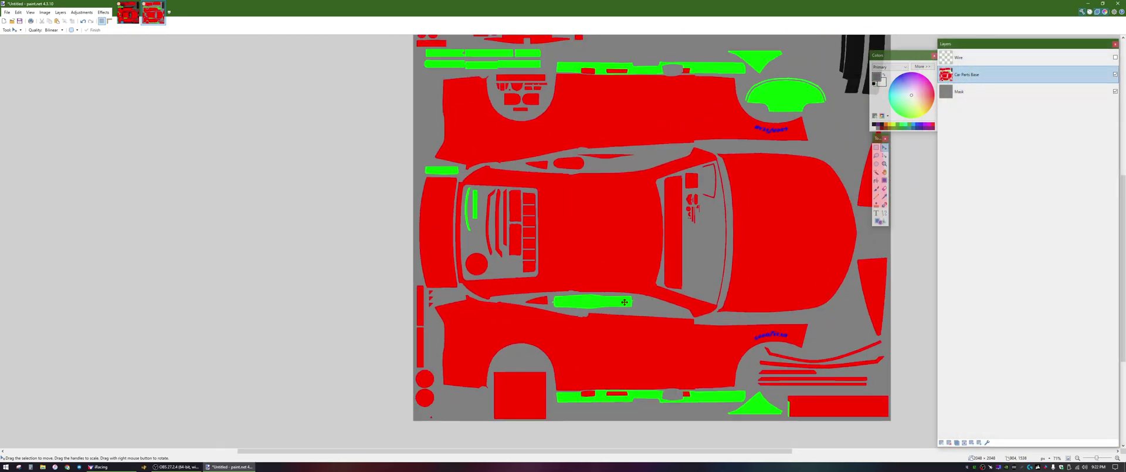
scroll(626, 301, up, 1)
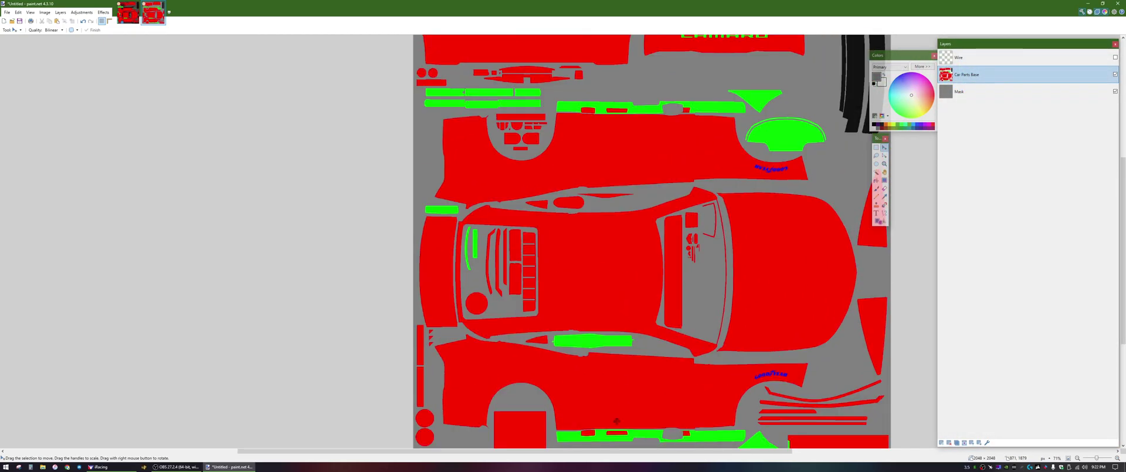
drag(618, 452, 656, 451)
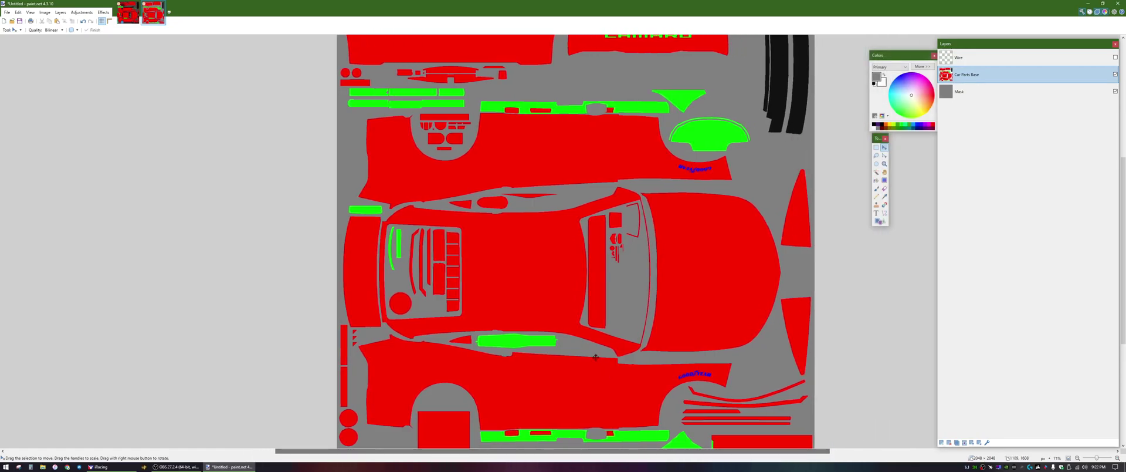
scroll(598, 353, down, 2)
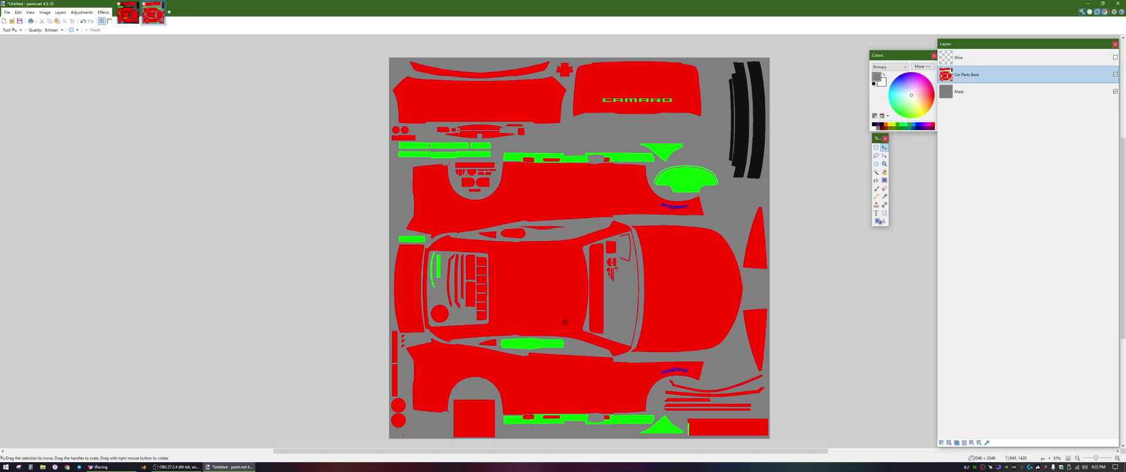
scroll(449, 277, up, 6)
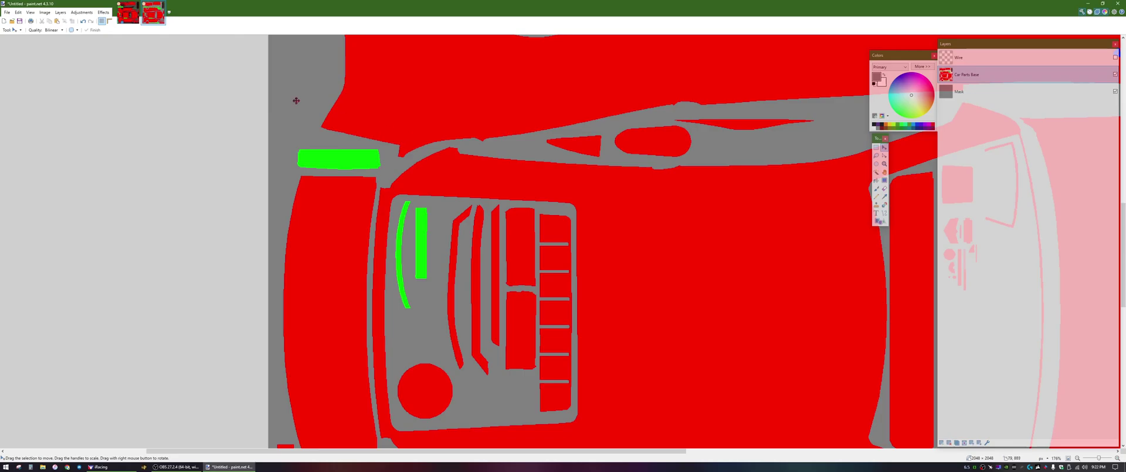
- In the Camaro template, clear the selection, show the Wire layer and examine how the pattern extends past the wireframe edges
click(128, 12)
key(ctrl+d)
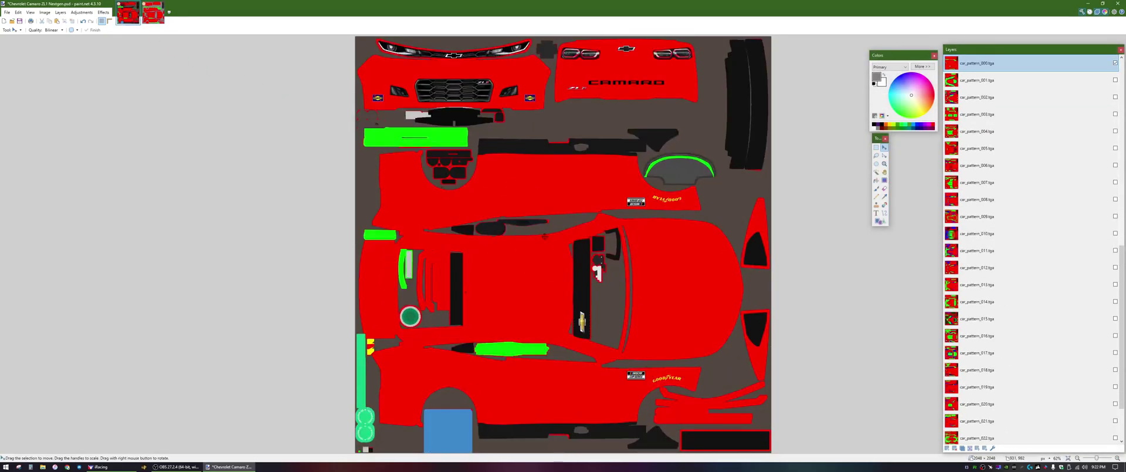
scroll(1000, 234, up, 5)
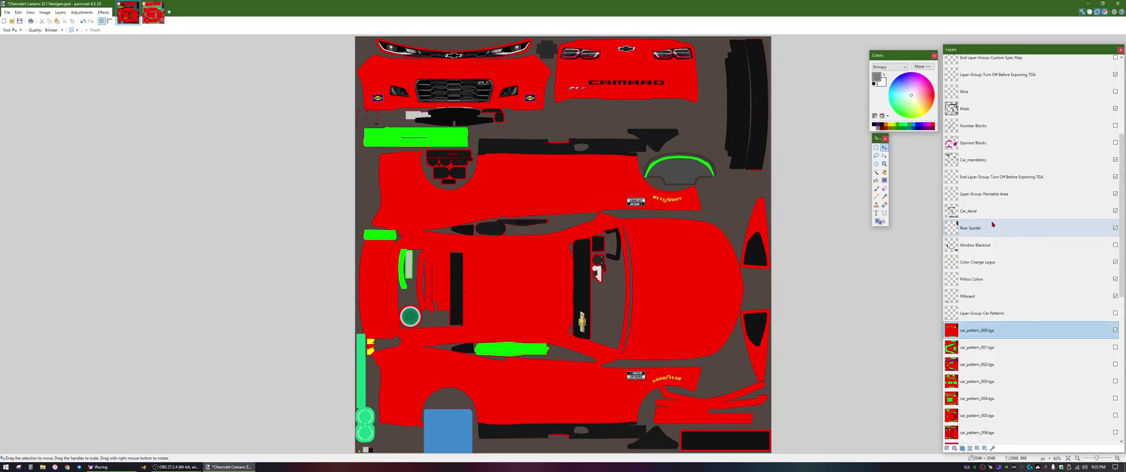
scroll(994, 224, up, 4)
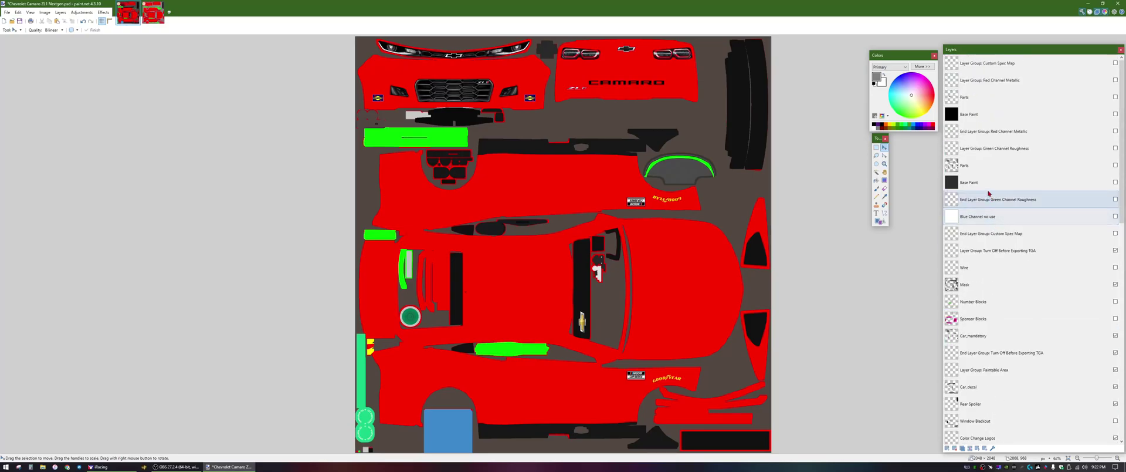
click(1115, 267)
scroll(412, 288, up, 3)
scroll(435, 329, up, 6)
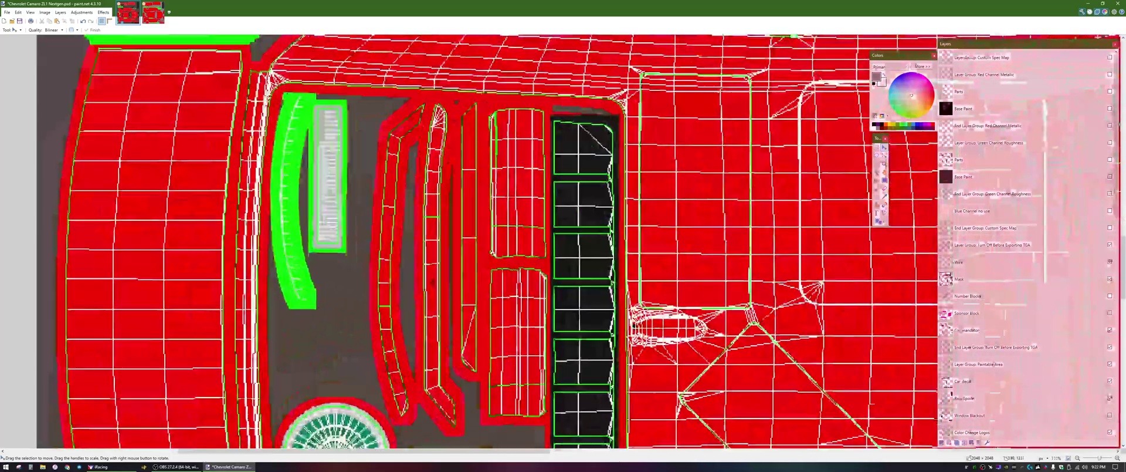
scroll(431, 328, down, 2)
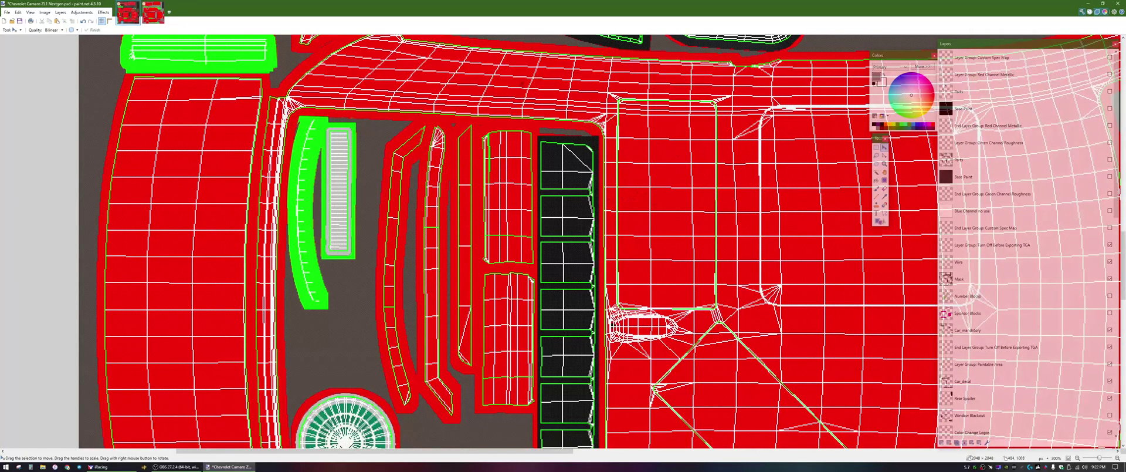
scroll(454, 125, up, 5)
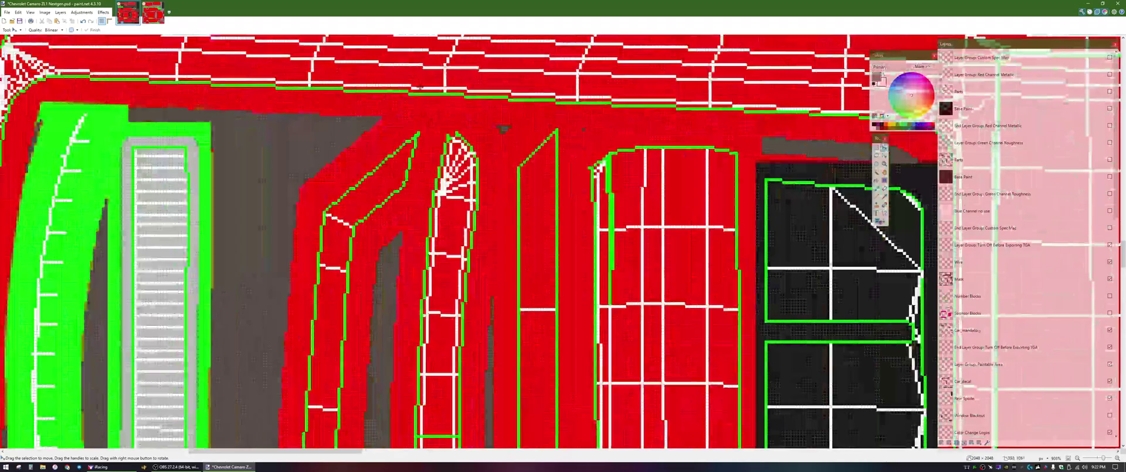
scroll(503, 128, down, 12)
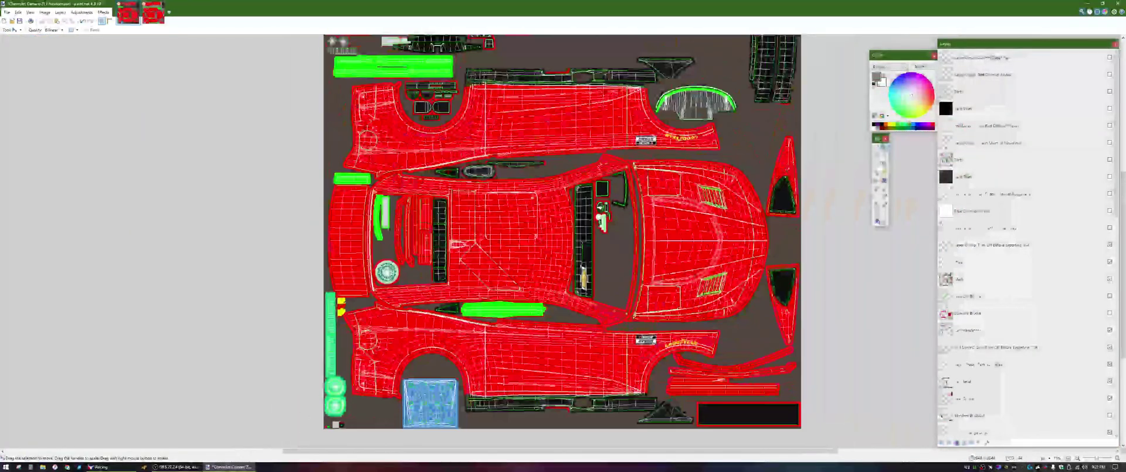
- Return to the new image and view the complete Car Parts Base layout without the wireframe
click(153, 12)
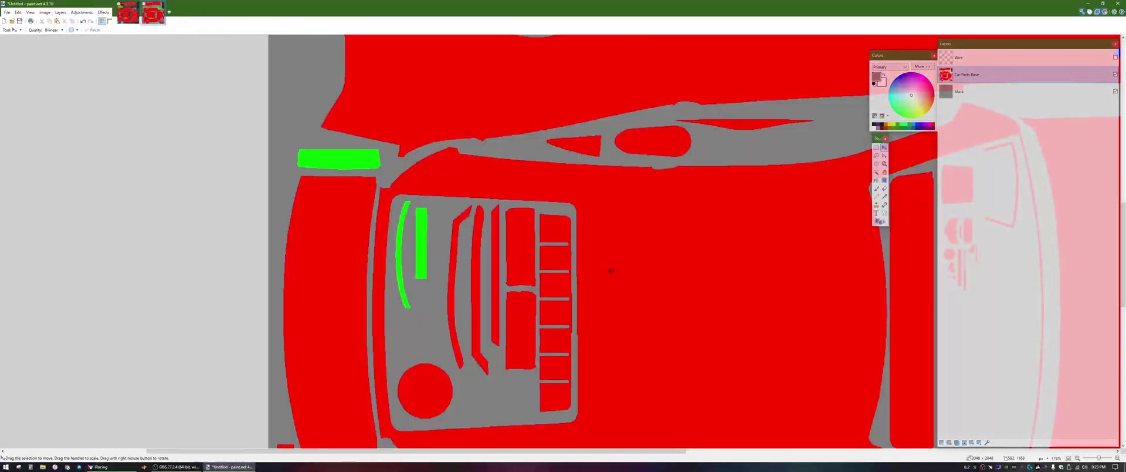
key(ctrl+0)
drag(616, 453, 725, 453)
scroll(581, 346, down, 5)
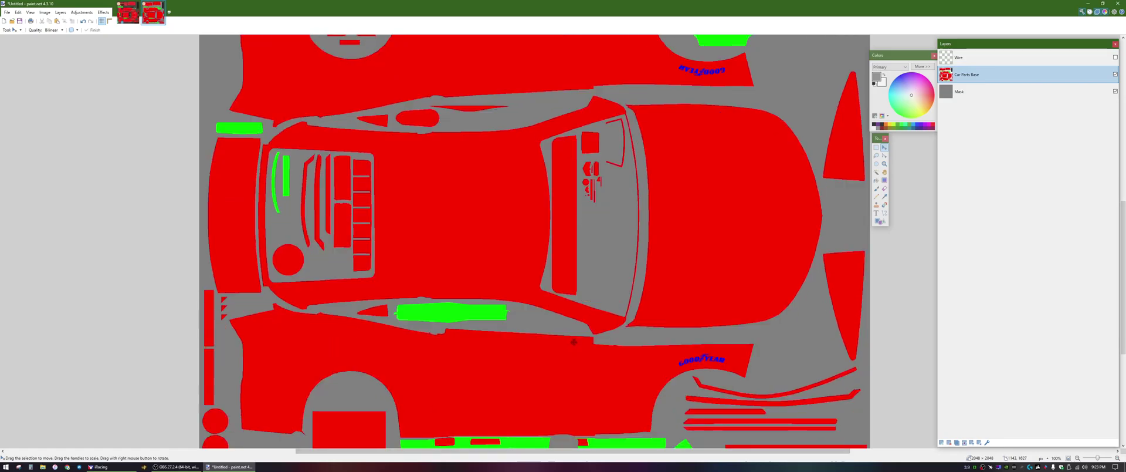
scroll(561, 323, down, 2)
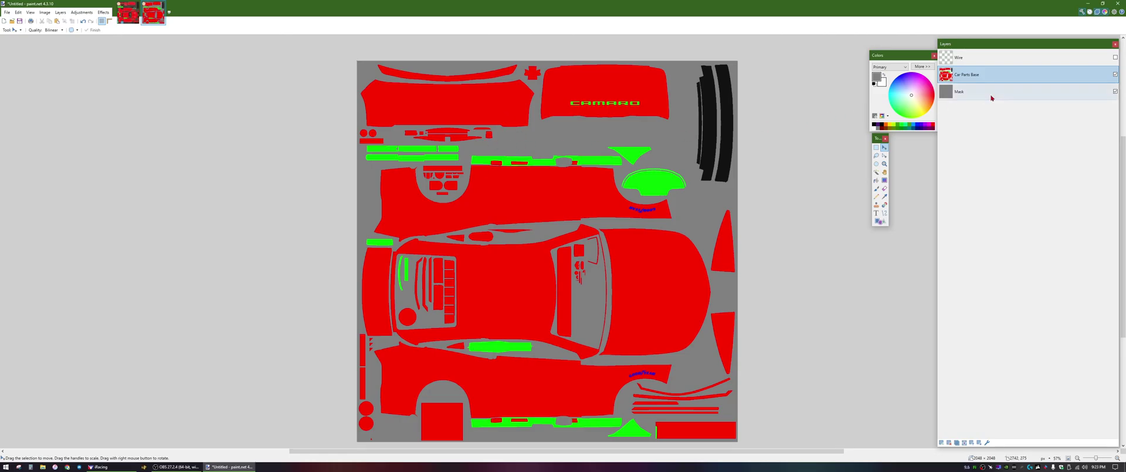
- Show the Wire layer in the new image and examine how the wireframe edges line up with the car parts
click(1116, 57)
scroll(692, 83, up, 10)
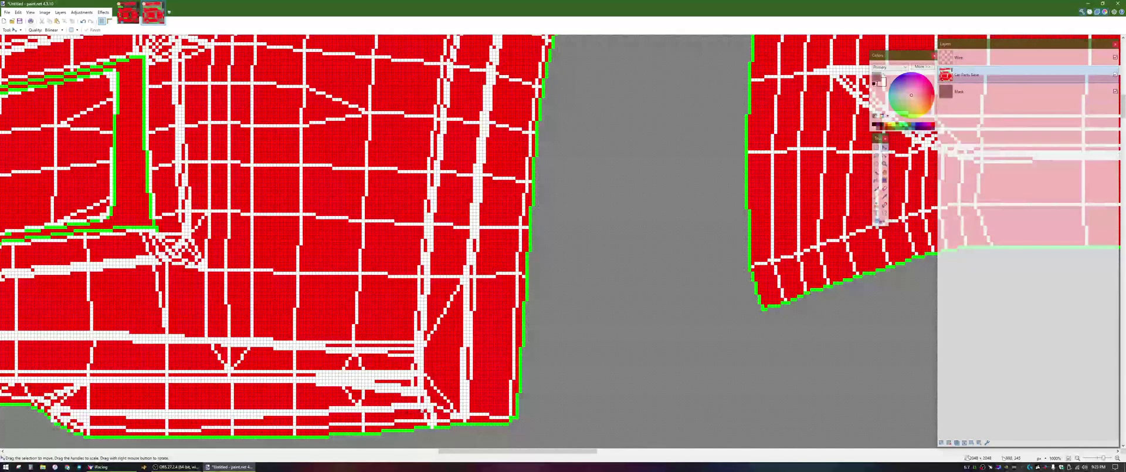
scroll(509, 405, down, 10)
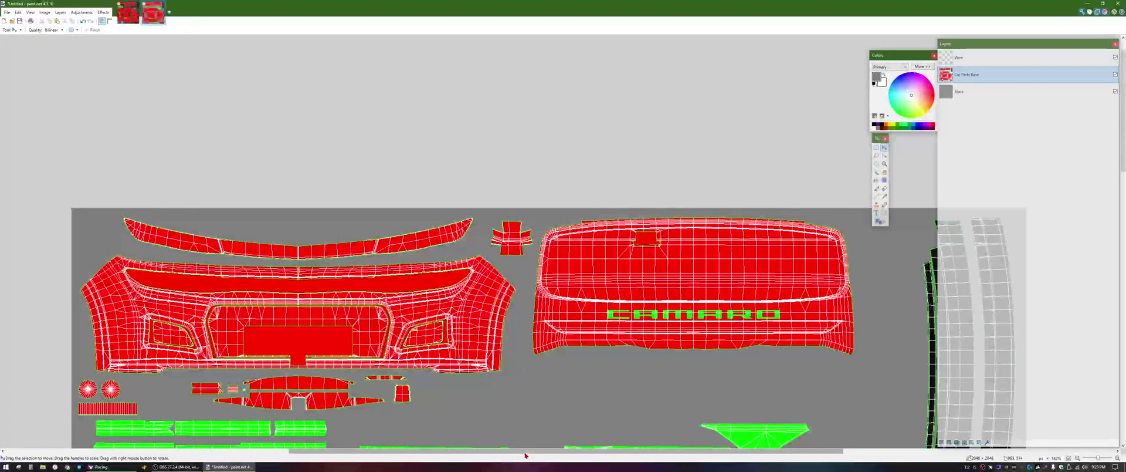
scroll(436, 437, left, 5)
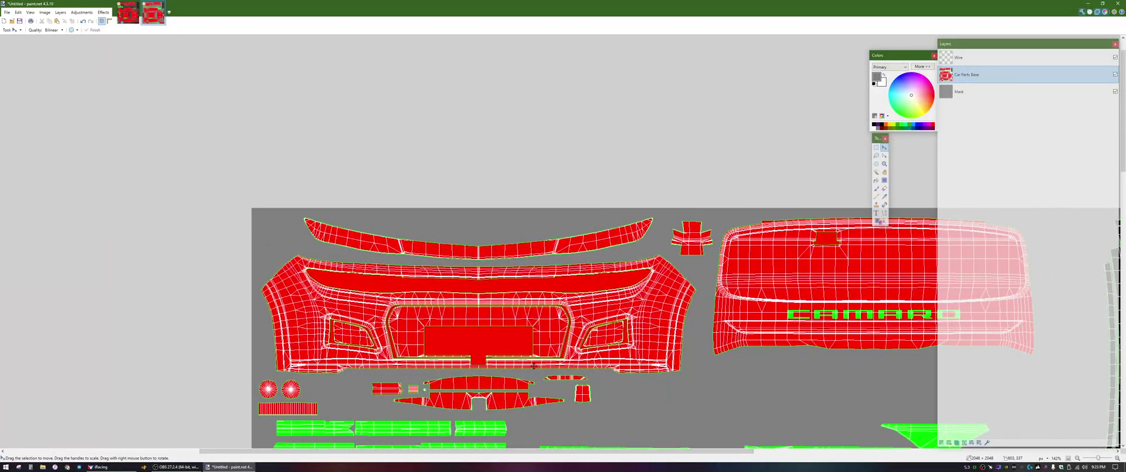
scroll(587, 351, down, 5)
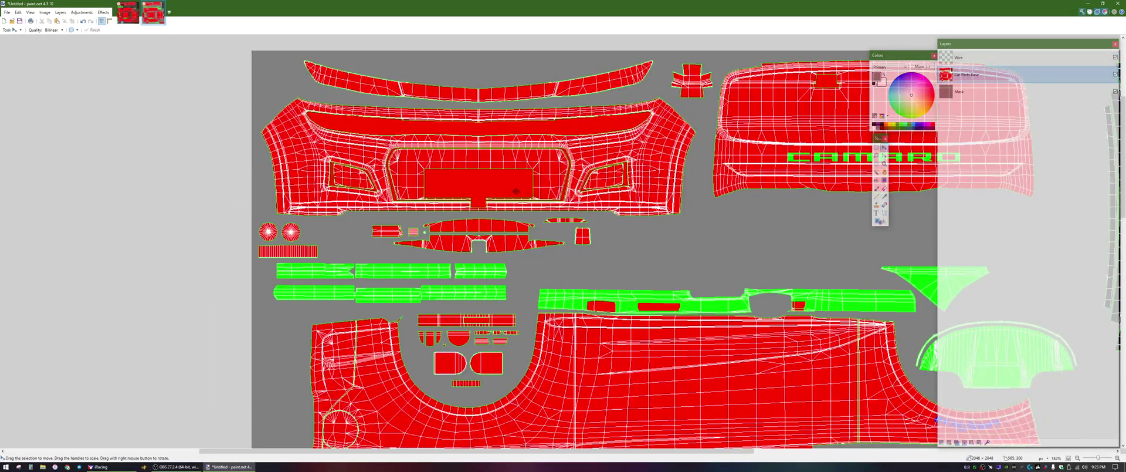
drag(514, 452, 577, 453)
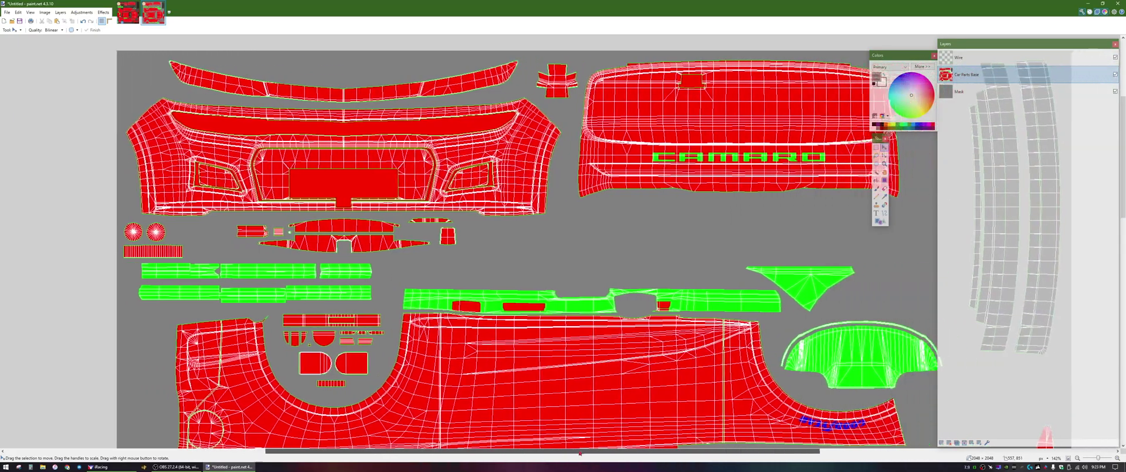
scroll(522, 384, down, 3)
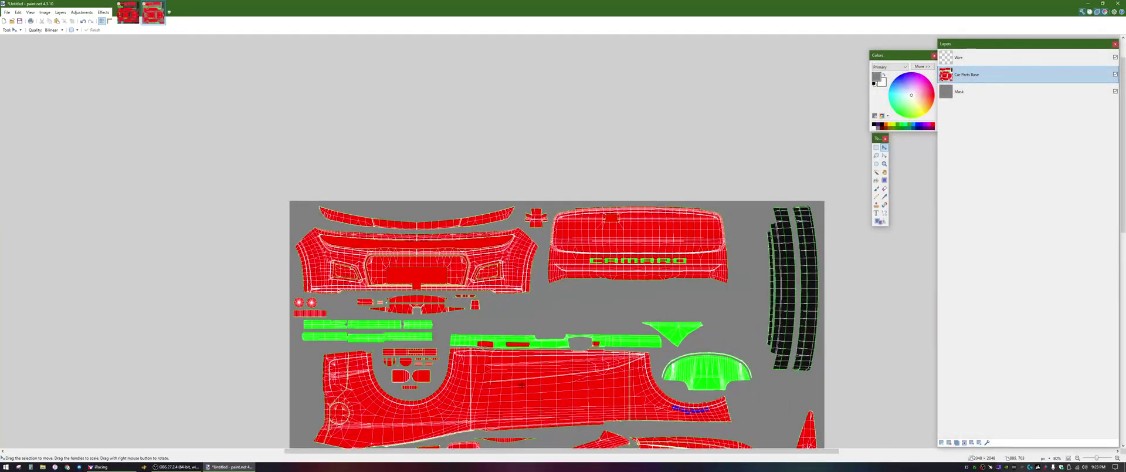
scroll(521, 384, down, 2)
scroll(522, 385, up, 1)
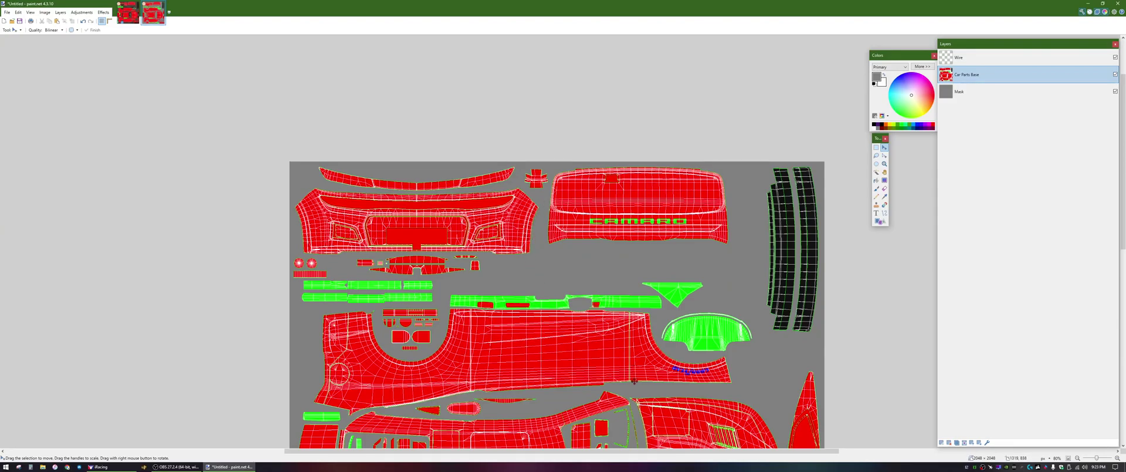
scroll(709, 411, down, 3)
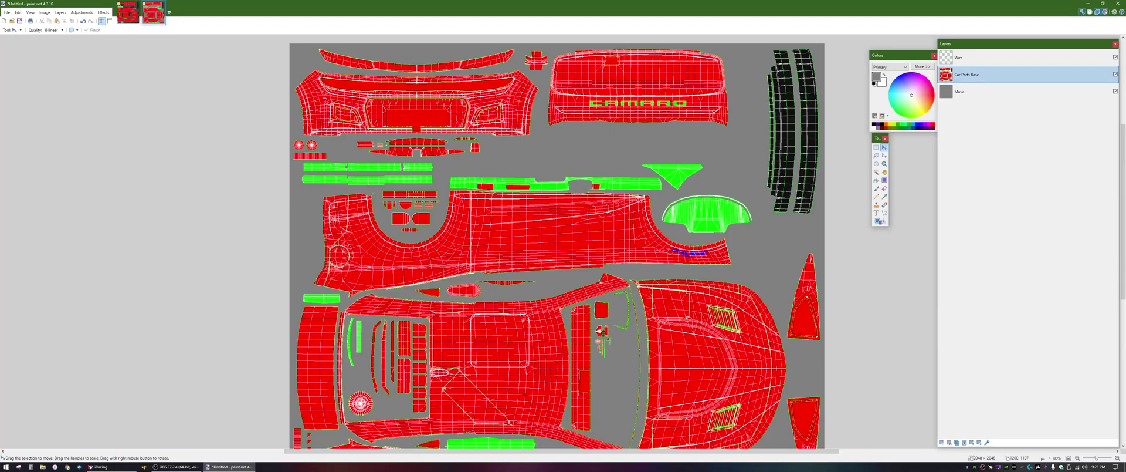
- Switch to the Camaro template and examine the front bumper, grille and logos up close, then the whole layout
scroll(595, 311, down, 2)
scroll(593, 311, up, 3)
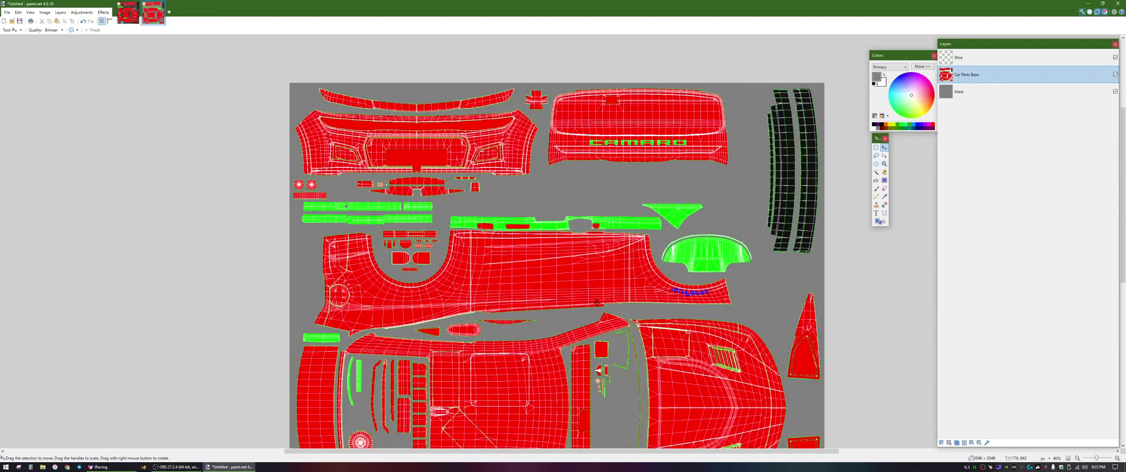
click(128, 12)
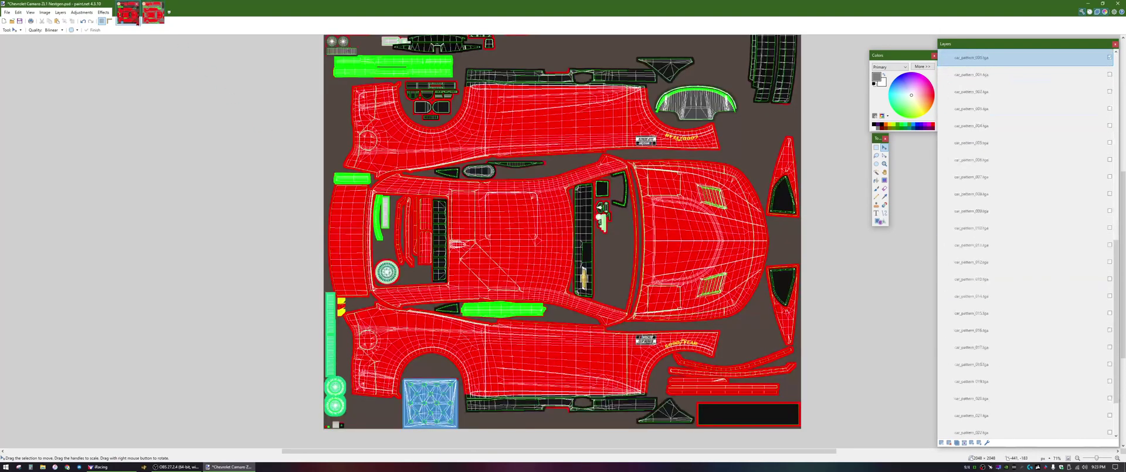
scroll(533, 196, up, 5)
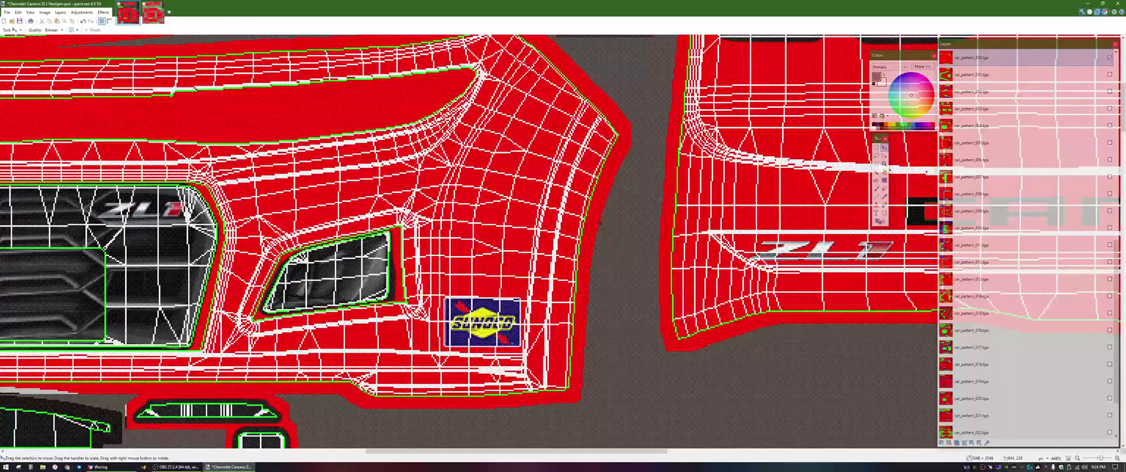
scroll(593, 260, down, 4)
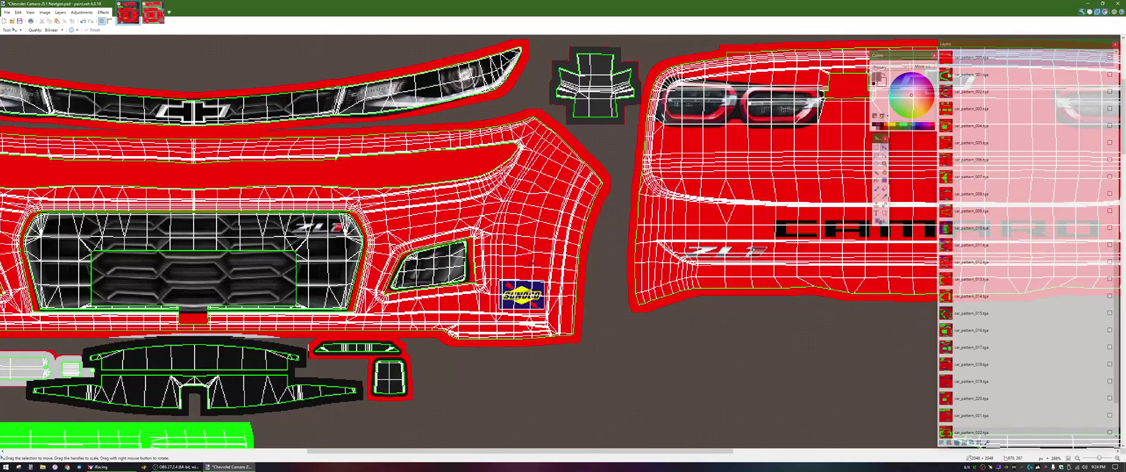
scroll(531, 266, down, 4)
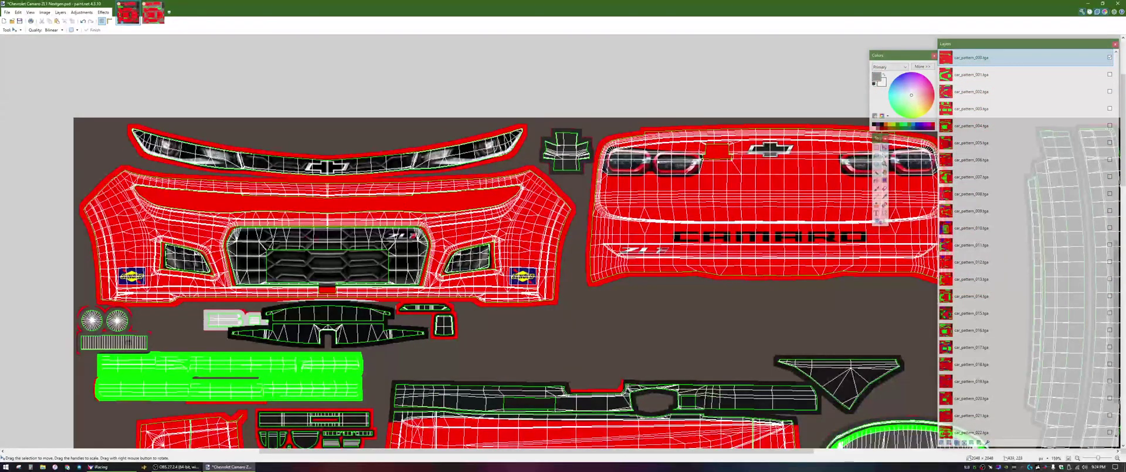
scroll(579, 287, down, 2)
scroll(575, 283, down, 3)
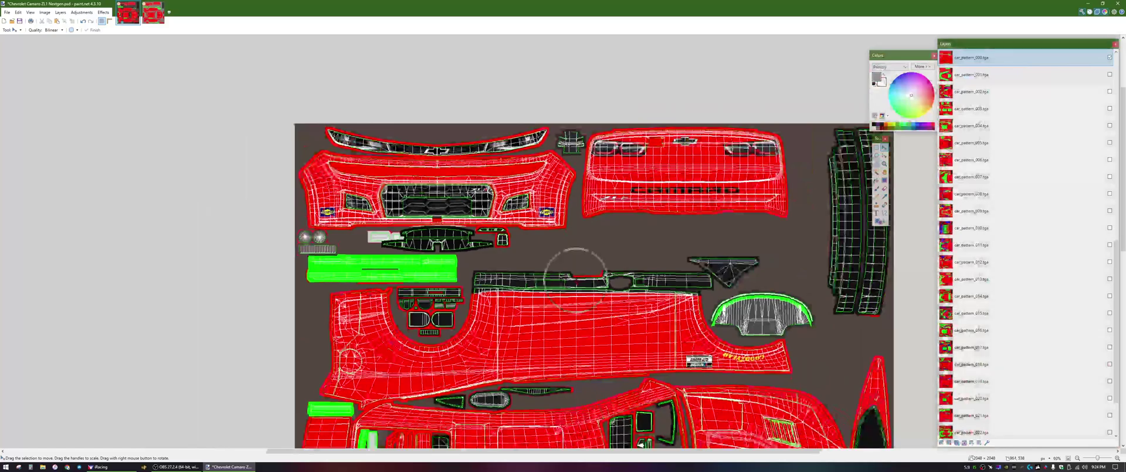
scroll(574, 279, down, 3)
scroll(574, 280, down, 3)
scroll(573, 276, down, 1)
scroll(574, 277, up, 1)
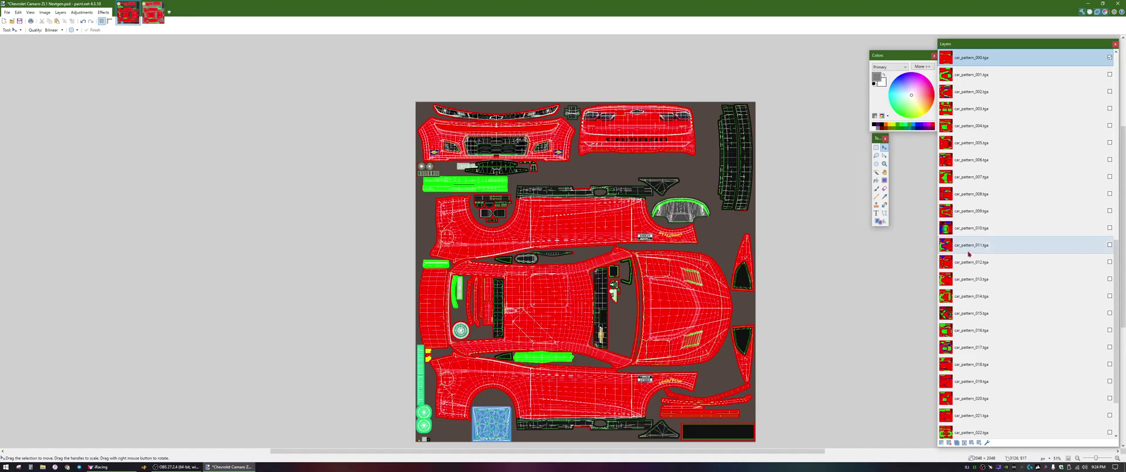
- Return to the new image, hide the Wire layer and make Car Parts Base the active layer
click(154, 22)
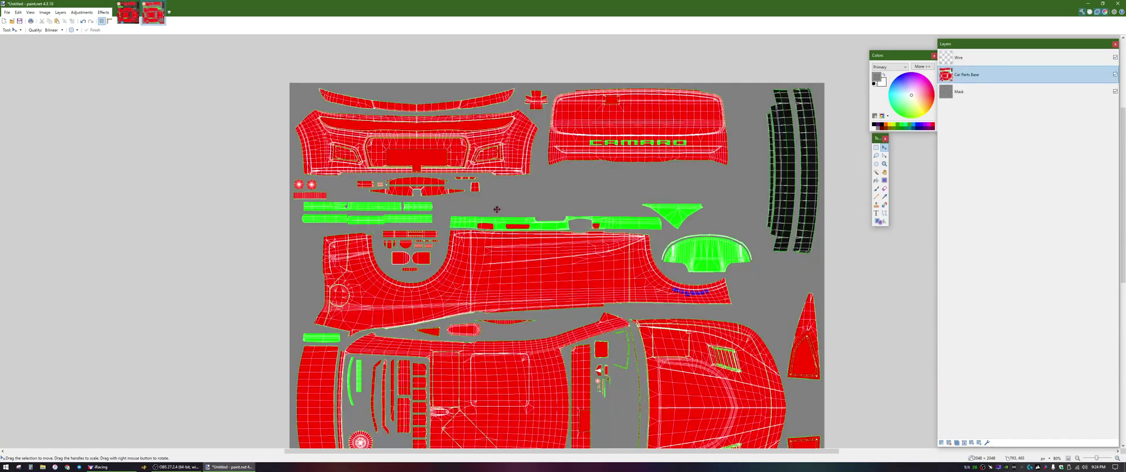
scroll(188, 147, down, 4)
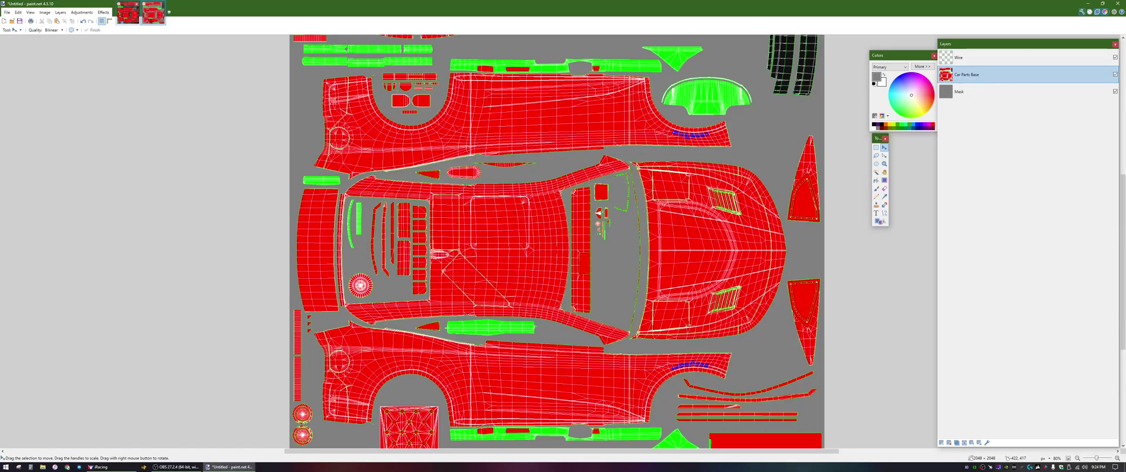
scroll(698, 221, up, 2)
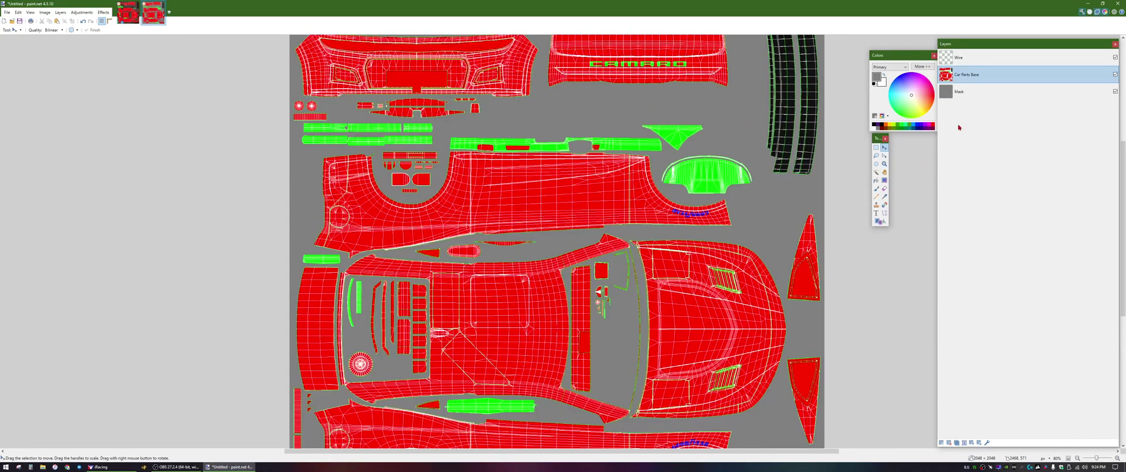
click(1118, 60)
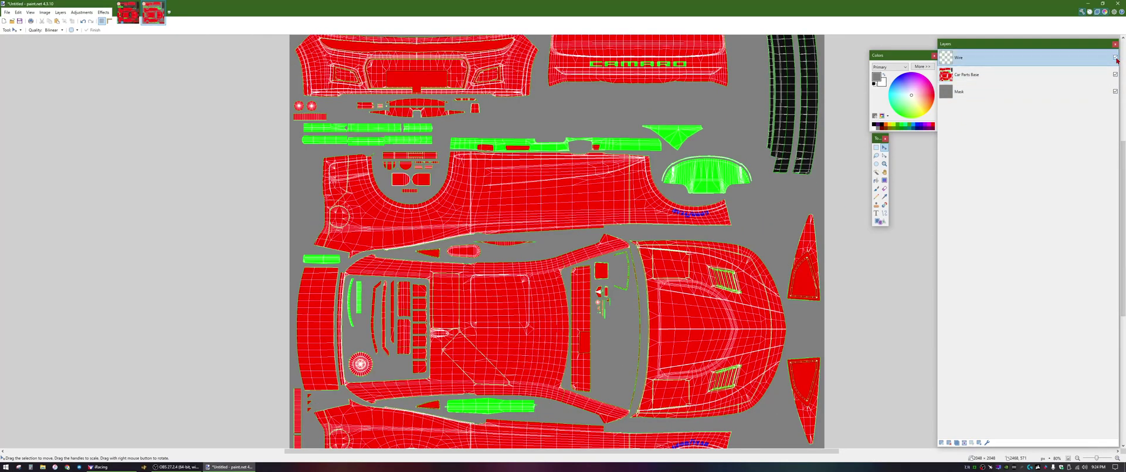
click(1115, 58)
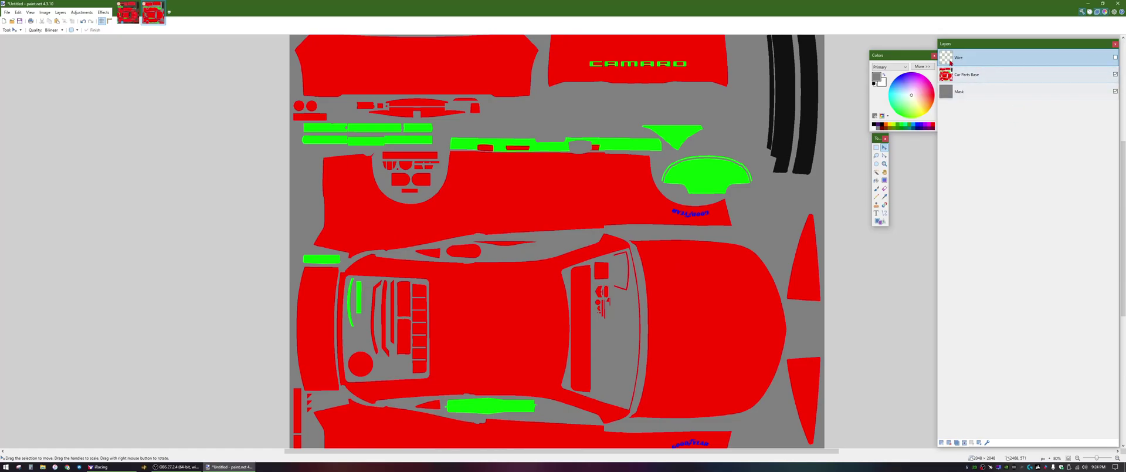
click(993, 74)
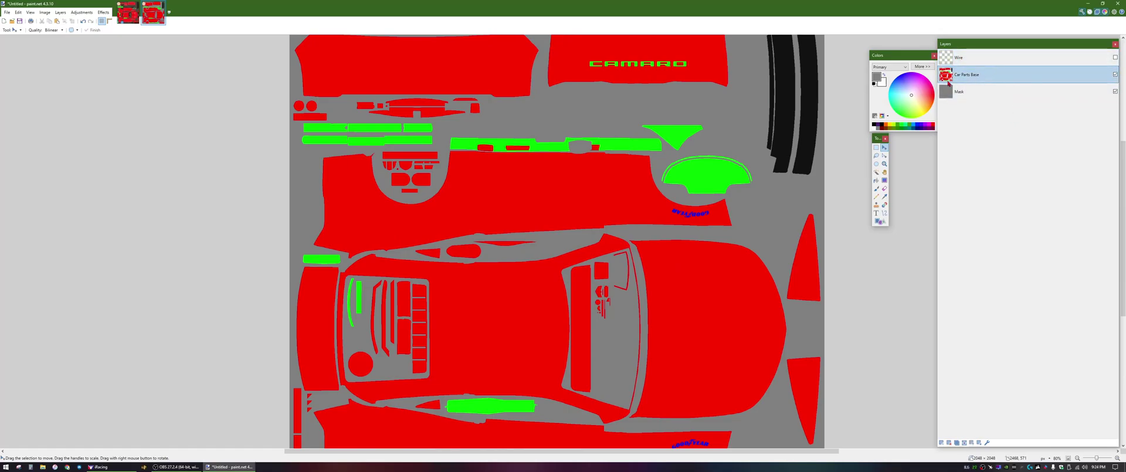
- Select the front bumper shape on the Car Parts Base layer with the Magic Wand and fill it with white
scroll(757, 189, up, 3)
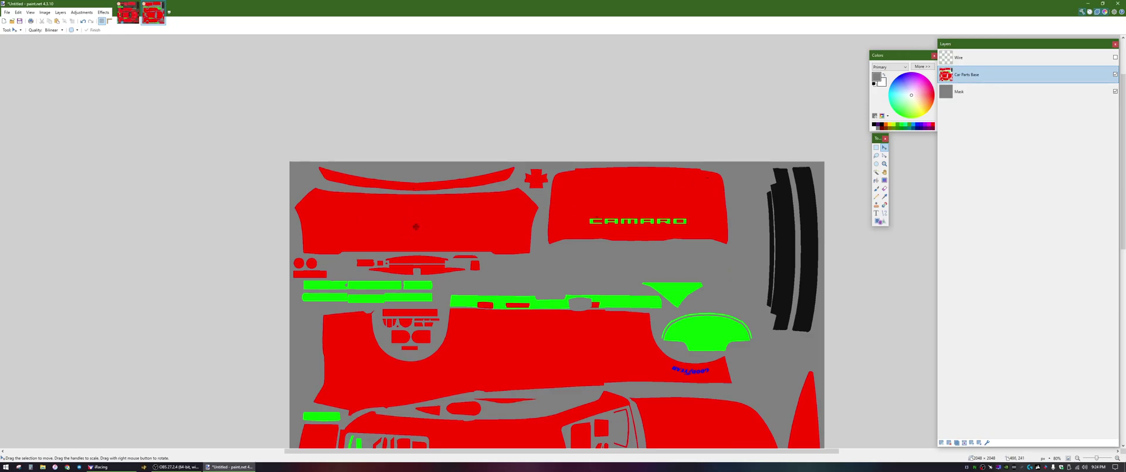
click(876, 172)
click(465, 210)
scroll(509, 241, down, 2)
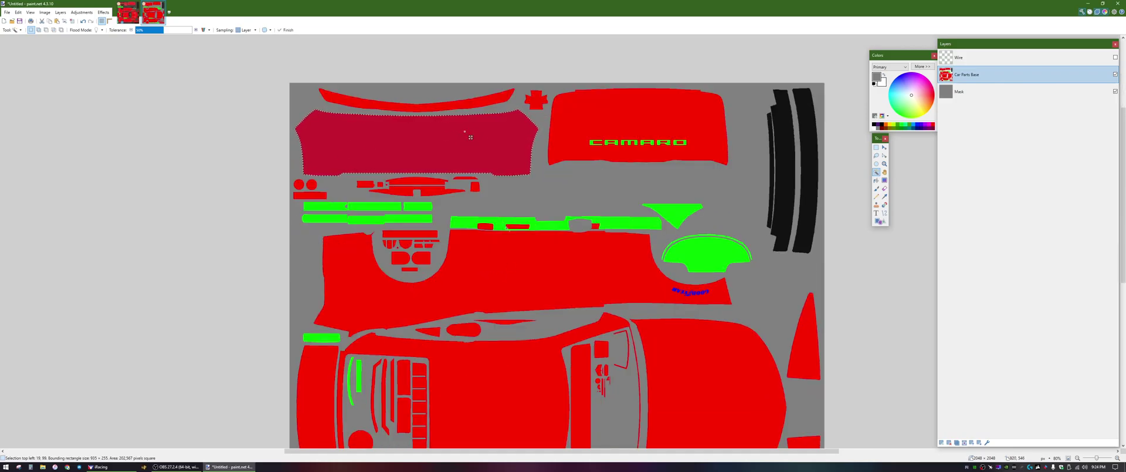
scroll(510, 228, up, 1)
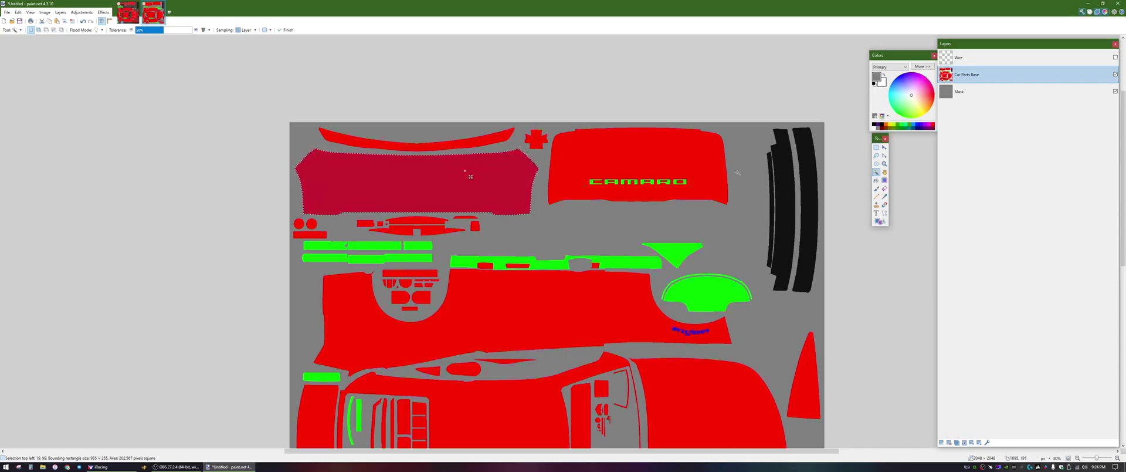
click(875, 127)
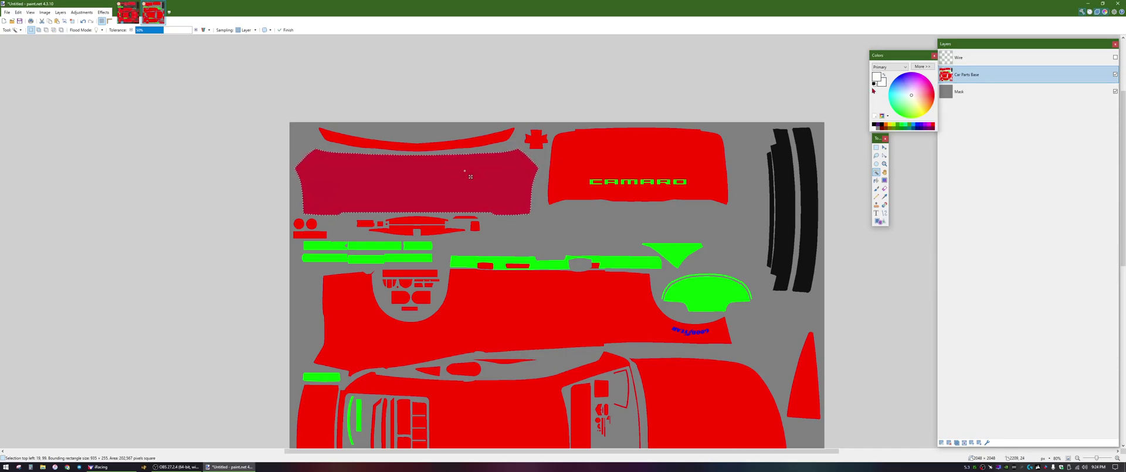
click(876, 181)
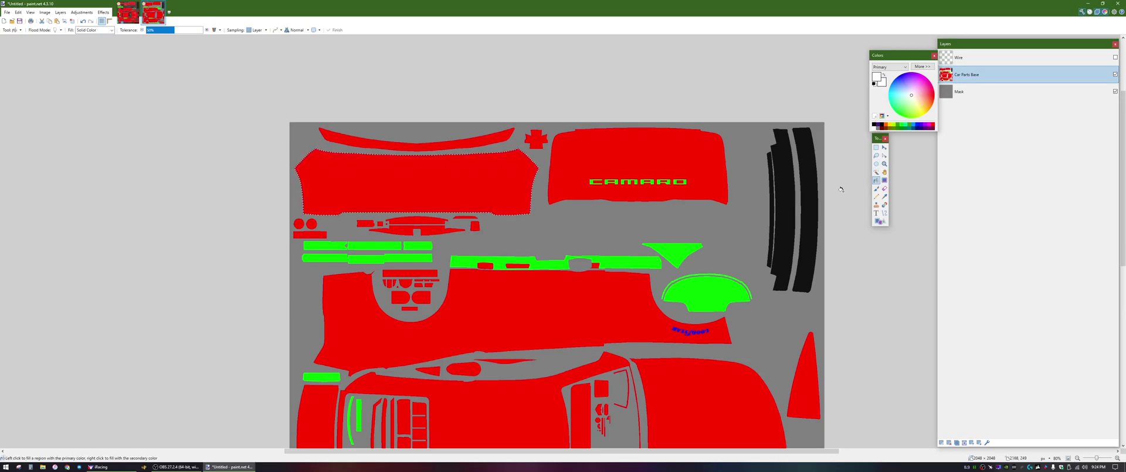
click(484, 179)
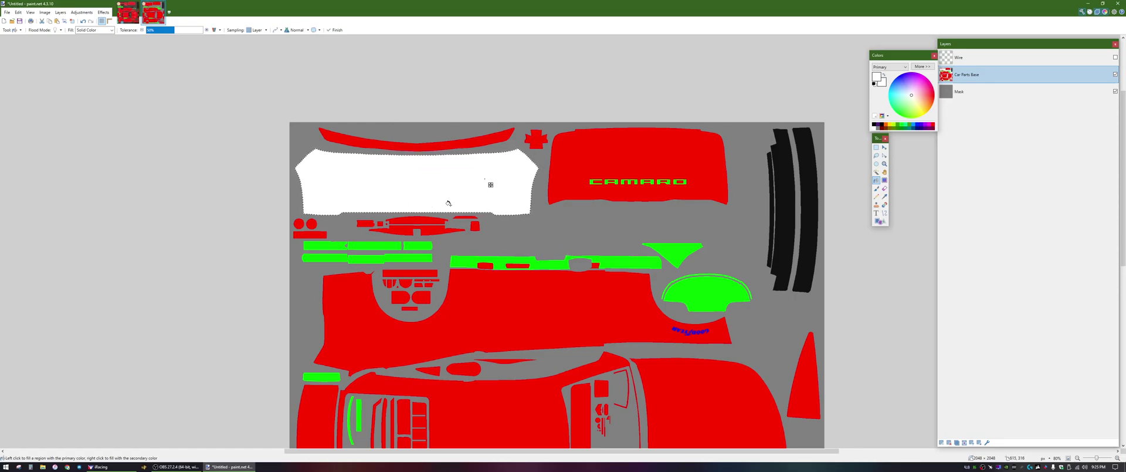
- Paste the white front bumper into the Camaro template's car_pattern_000.tga layer
click(129, 13)
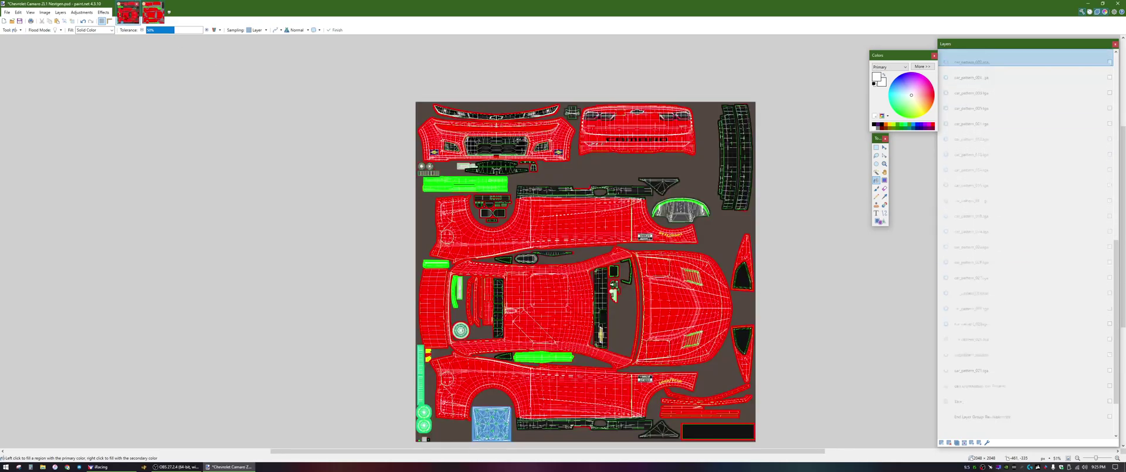
scroll(1037, 268, up, 5)
scroll(1037, 268, down, 5)
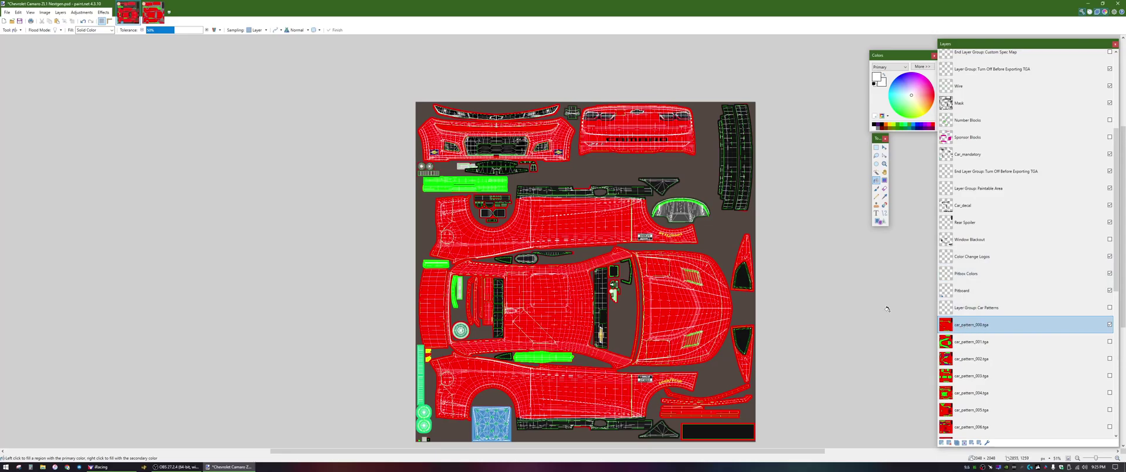
key(ctrl+v)
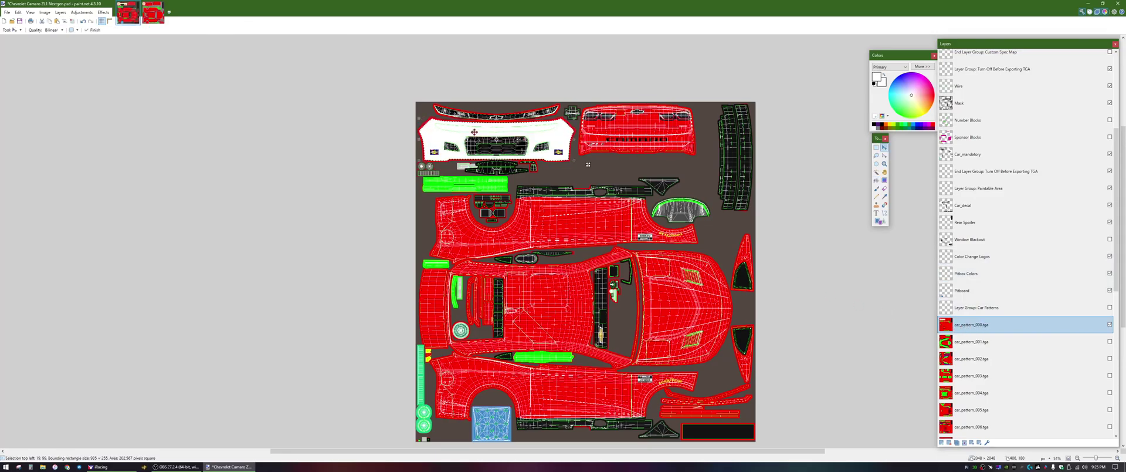
- Hide the Wire layer in the Camaro template and clear the selection around the pasted bumper
scroll(990, 198, up, 10)
scroll(990, 198, down, 4)
click(1110, 263)
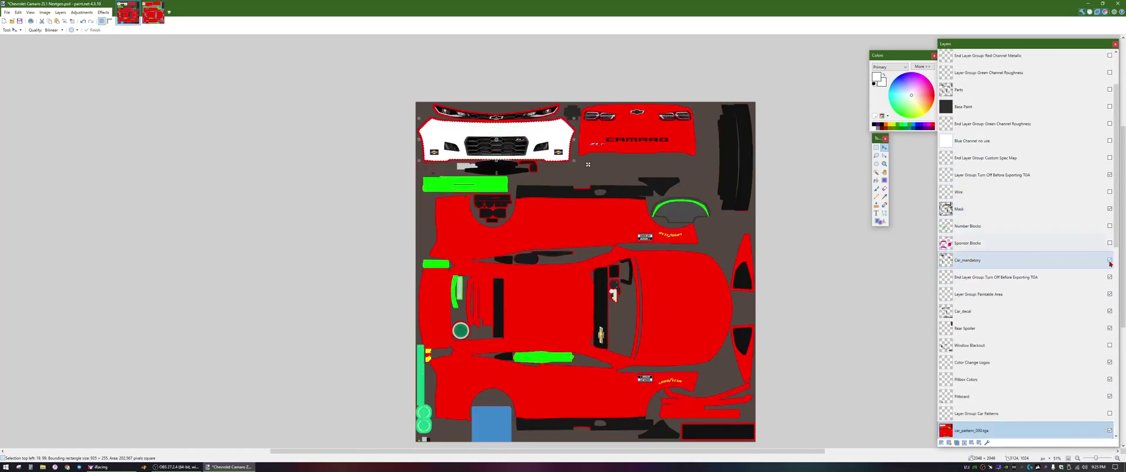
scroll(1110, 264, down, 1)
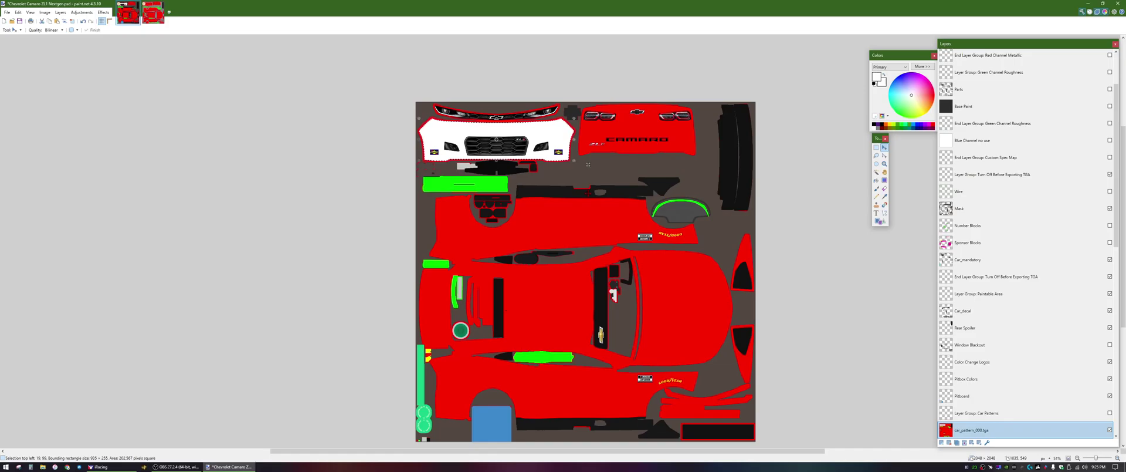
key(ctrl+d)
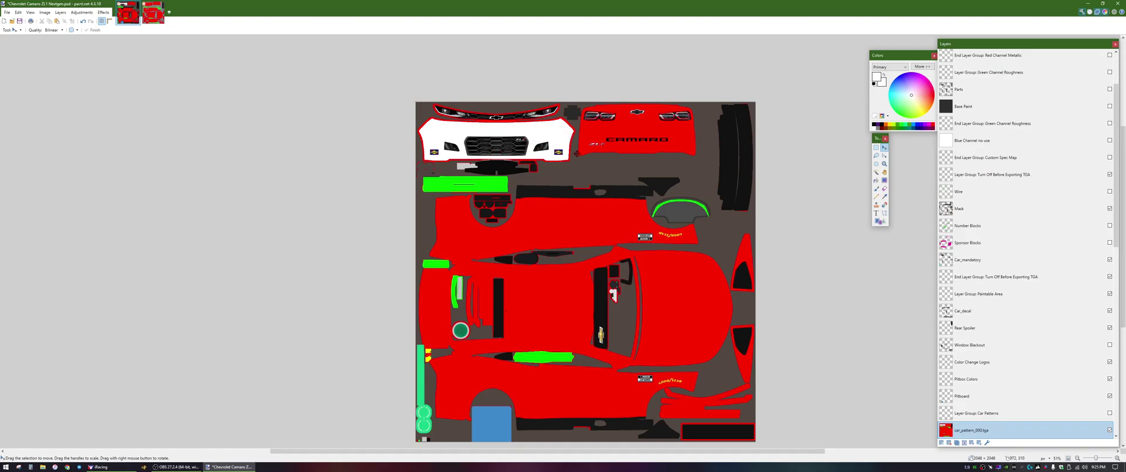
- Examine the pasted bumper's edges up close, showing the Wire layer to compare them with the wireframe outline
scroll(568, 148, up, 10)
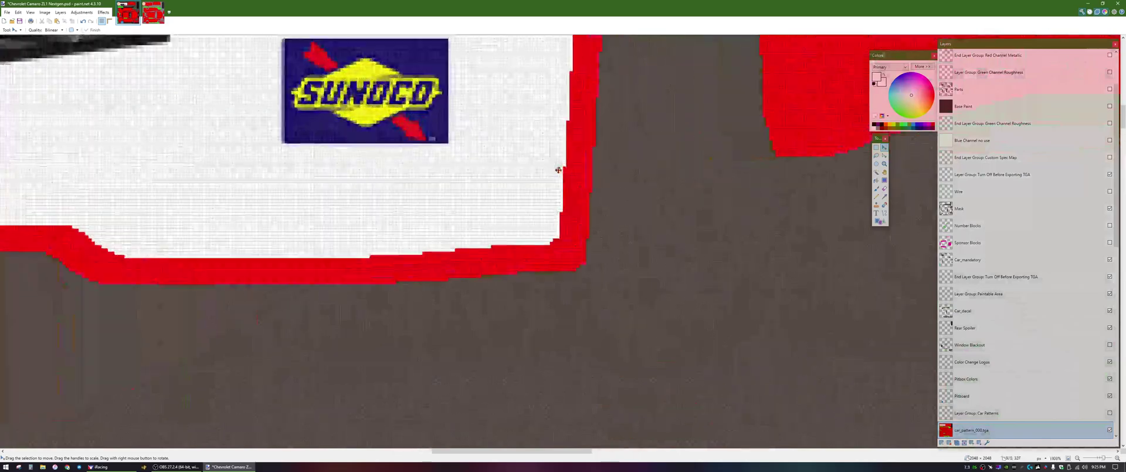
click(1108, 192)
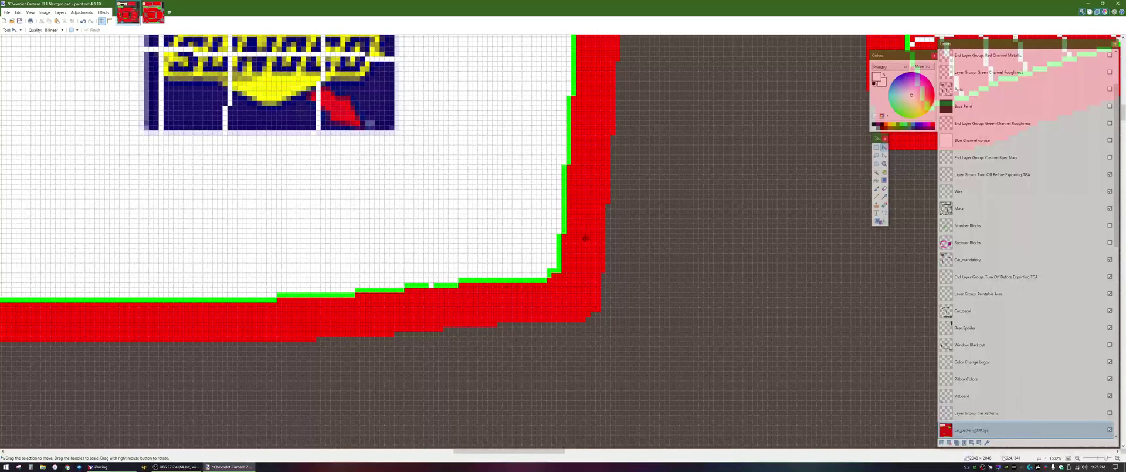
scroll(581, 235, down, 12)
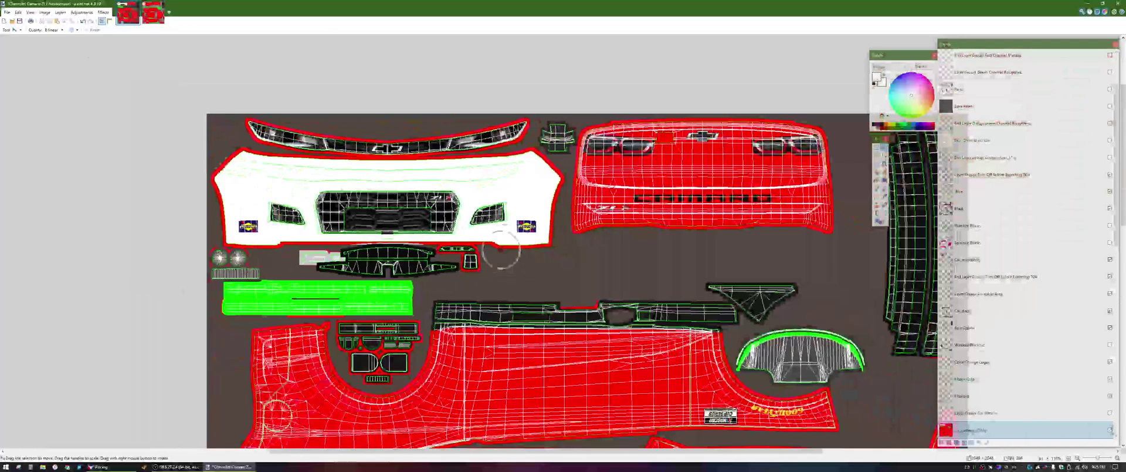
scroll(499, 250, down, 3)
scroll(500, 250, down, 3)
scroll(501, 249, down, 3)
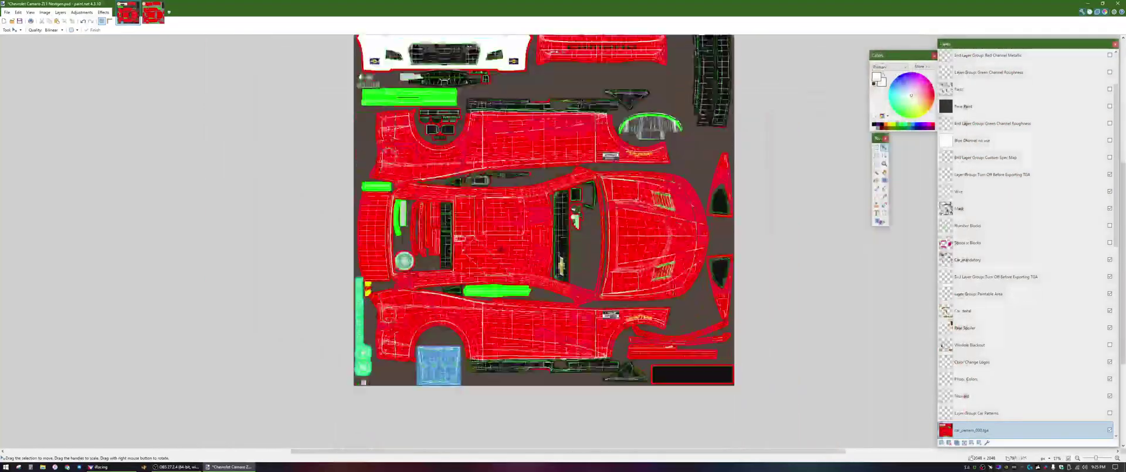
scroll(501, 249, up, 1)
scroll(501, 248, up, 1)
scroll(501, 248, down, 1)
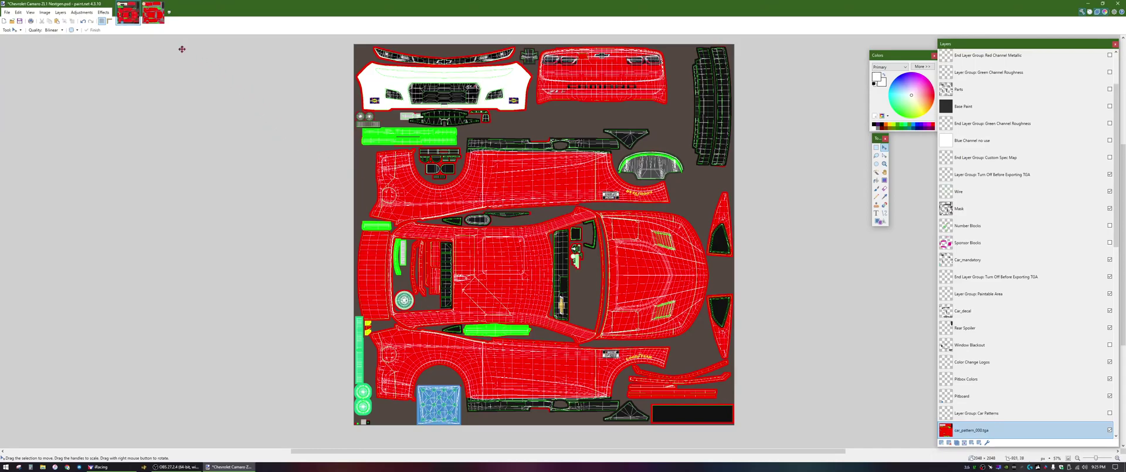
- Select the hood shape on the untitled image's Car Parts Base layer with the Magic Wand
click(154, 13)
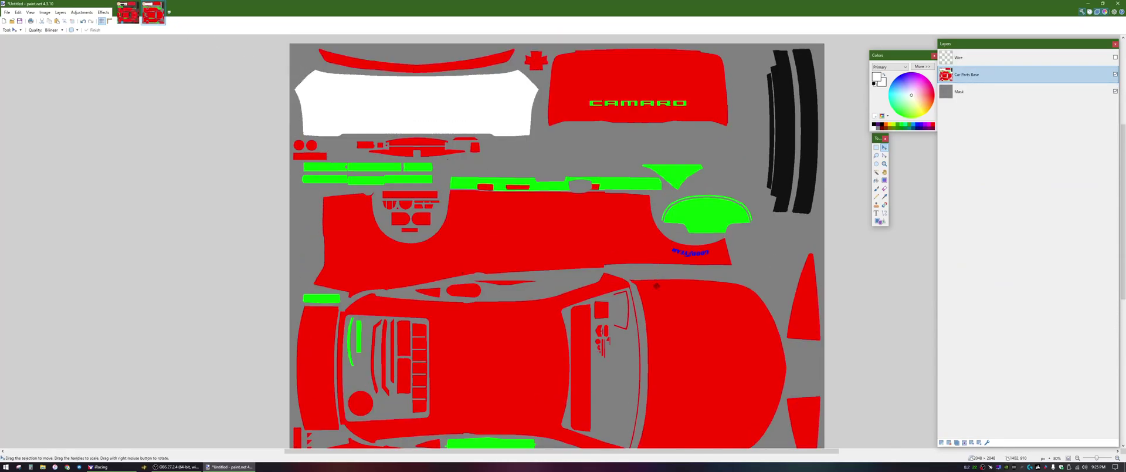
scroll(686, 306, down, 1)
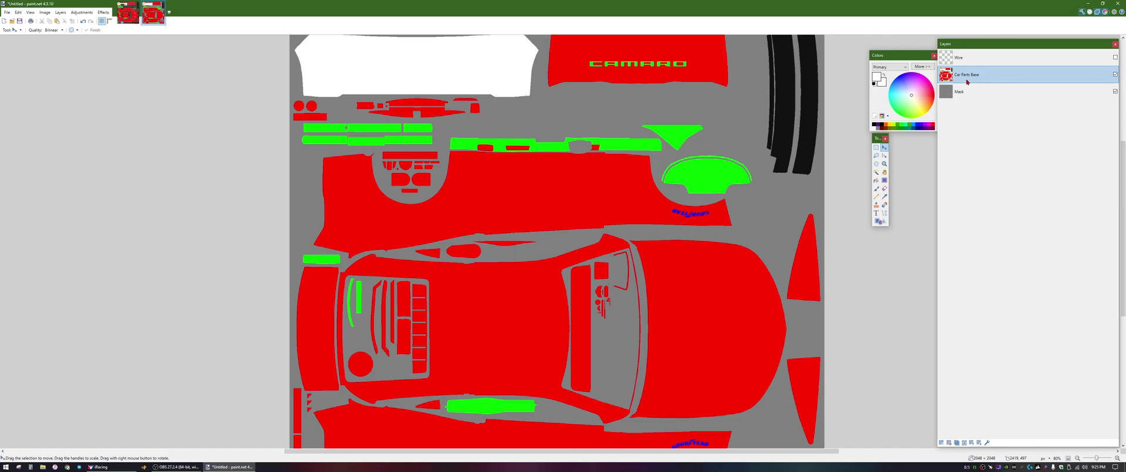
scroll(687, 312, down, 1)
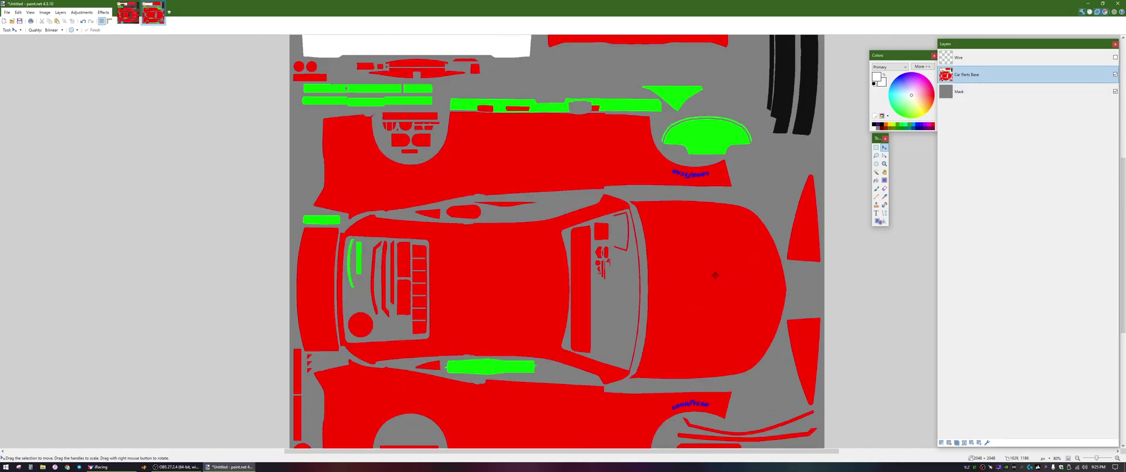
click(876, 173)
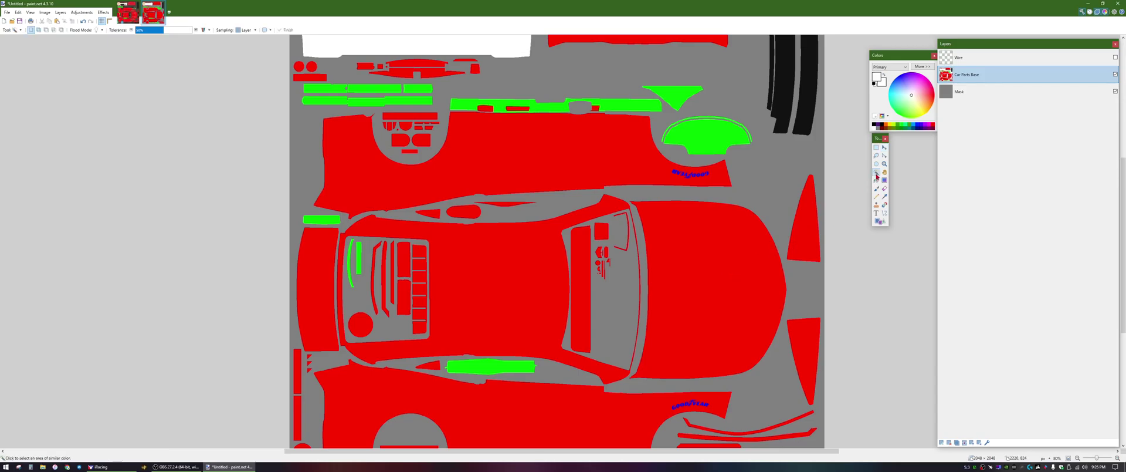
click(715, 285)
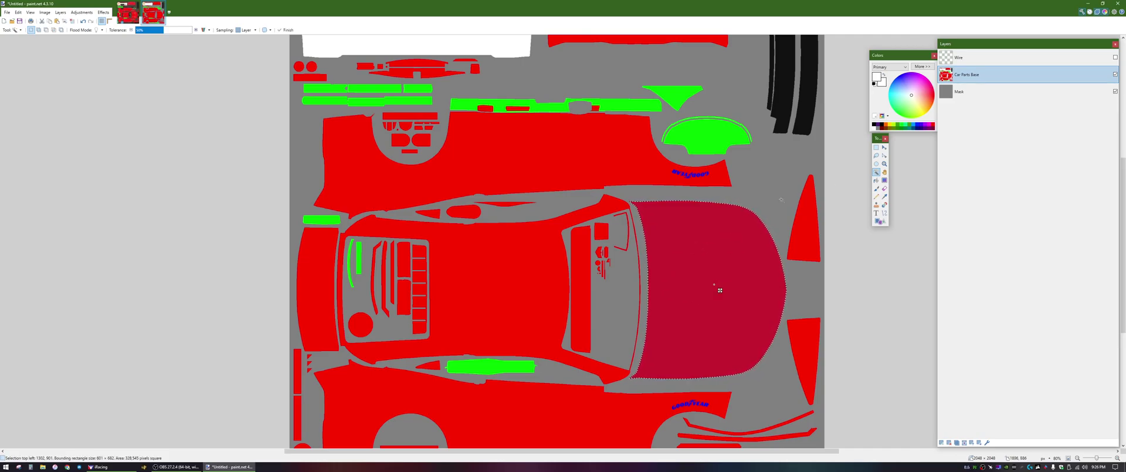
- Set the primary color to green and the secondary to black, and fill the selected hood with green
click(901, 125)
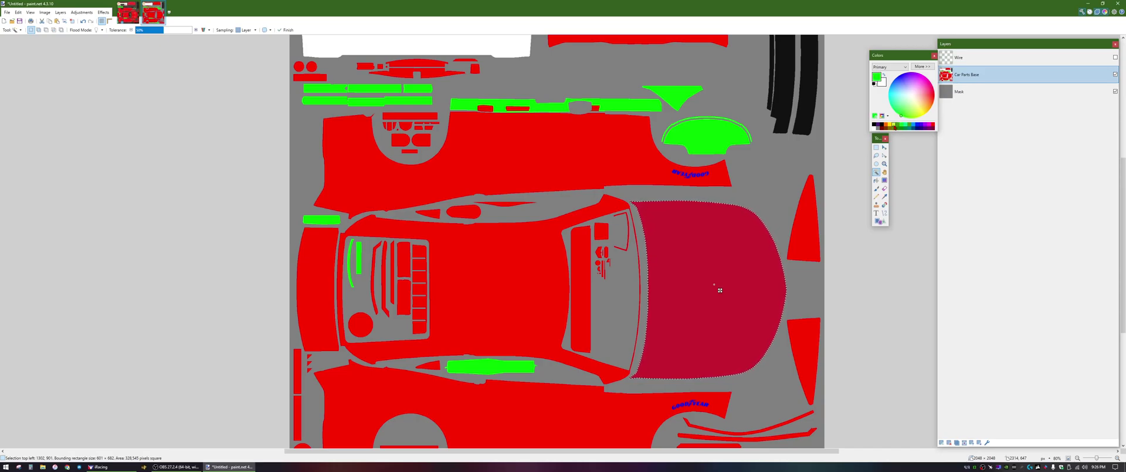
click(884, 75)
click(874, 125)
key(x)
key(f)
click(730, 256)
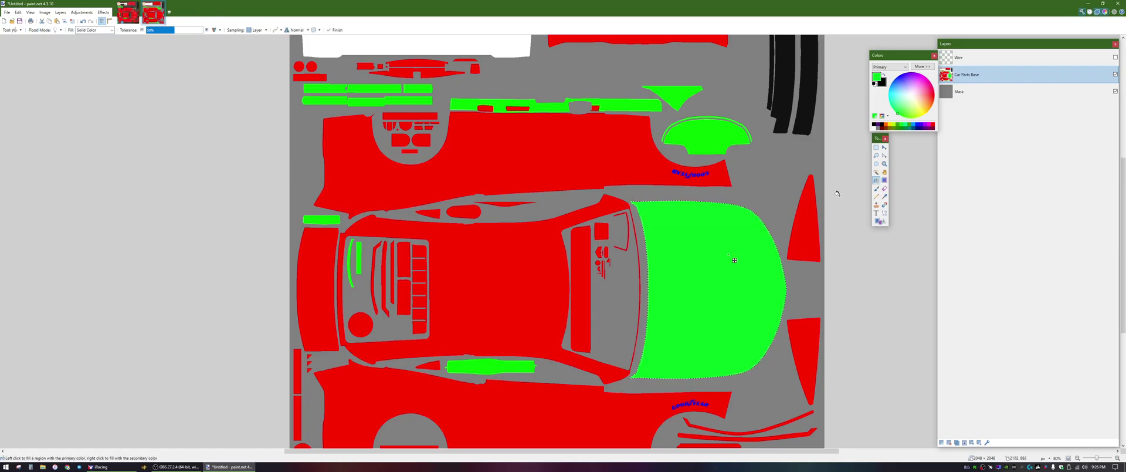
- Apply a linear green-to-black gradient across the selected hood, running from its front edge back to the windshield
click(884, 180)
click(758, 282)
drag(758, 281, 608, 286)
drag(767, 288, 635, 284)
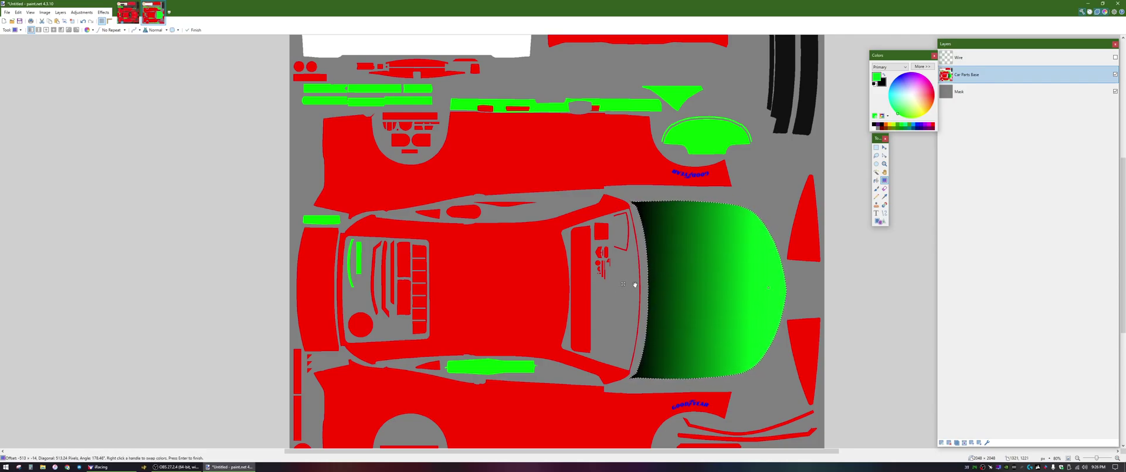
scroll(634, 284, down, 3)
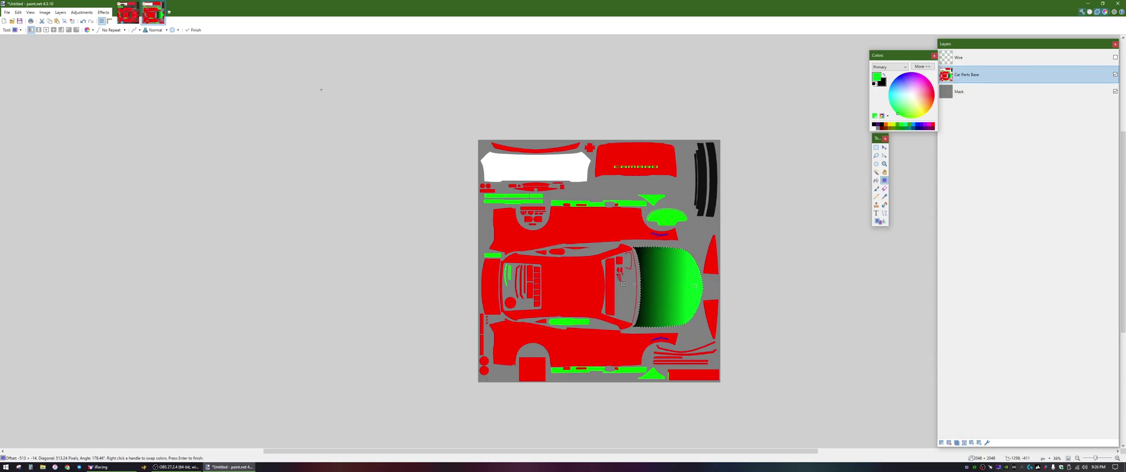
- Paste the gradient hood into the Camaro template's car_pattern_000.tga layer with the Wire layer hidden, and clear the selection
click(120, 19)
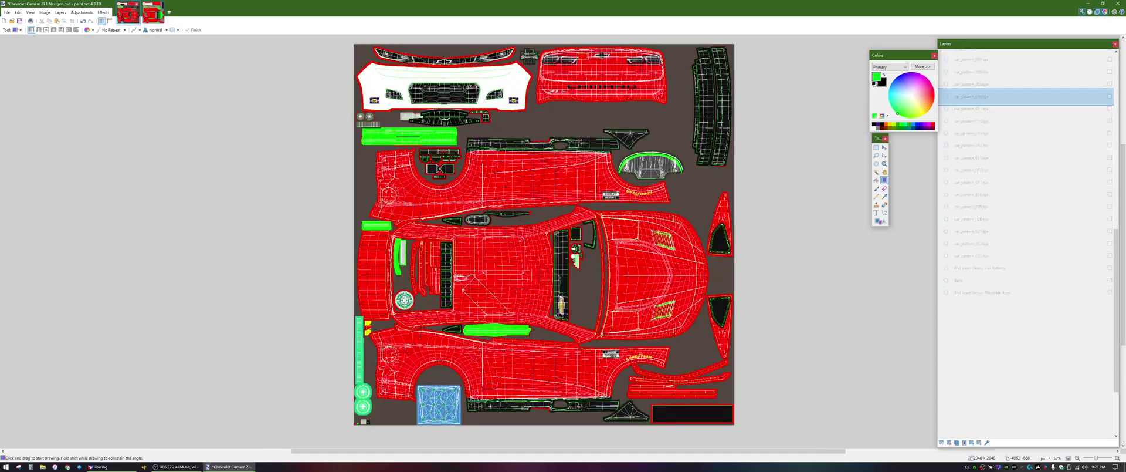
scroll(1005, 233, down, 5)
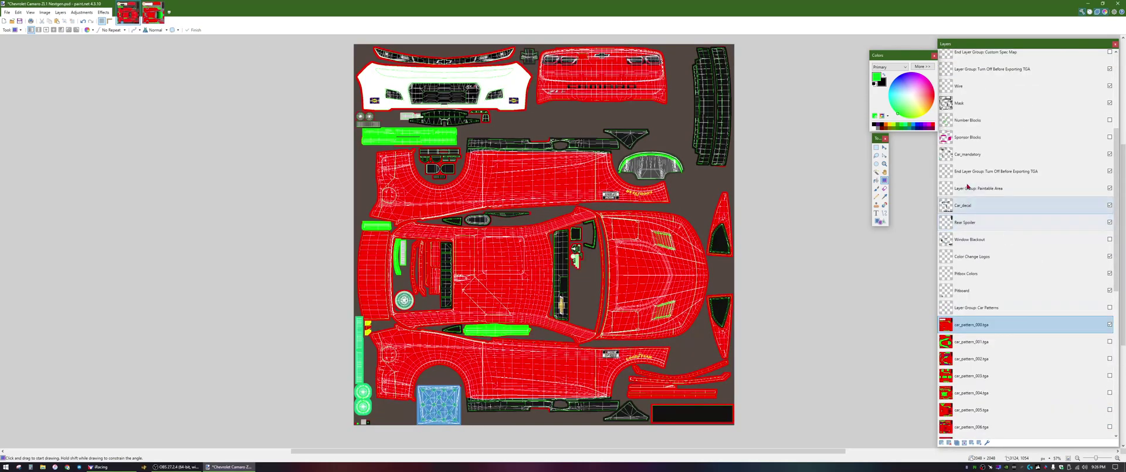
click(1110, 87)
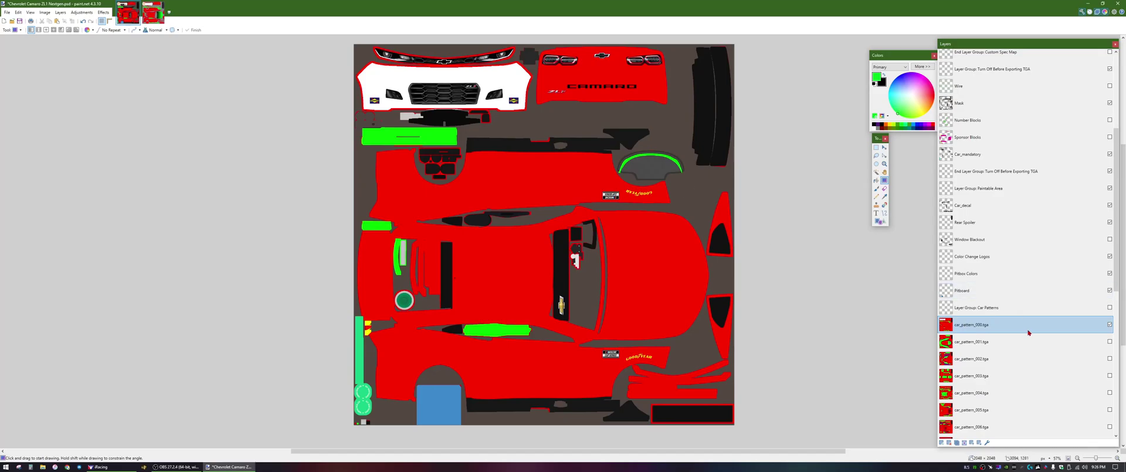
key(m)
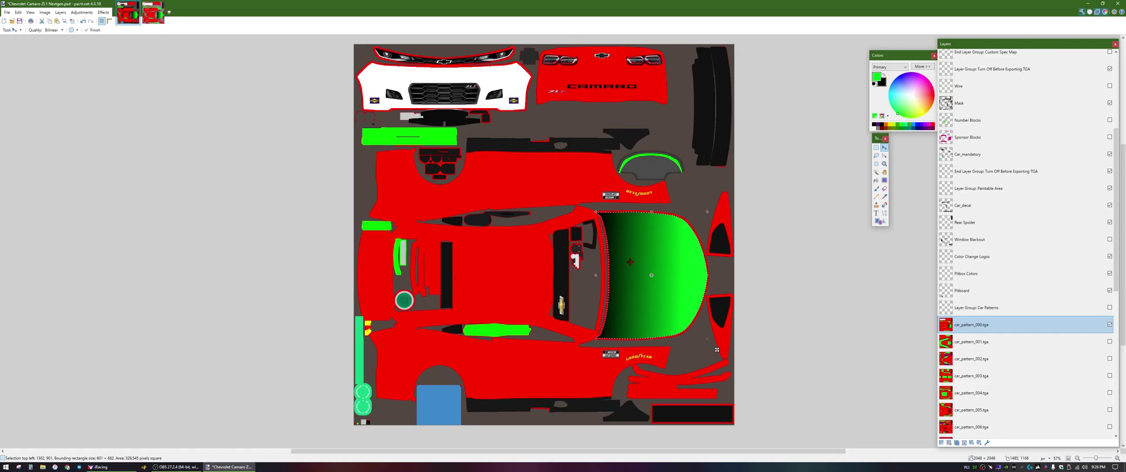
key(ctrl+d)
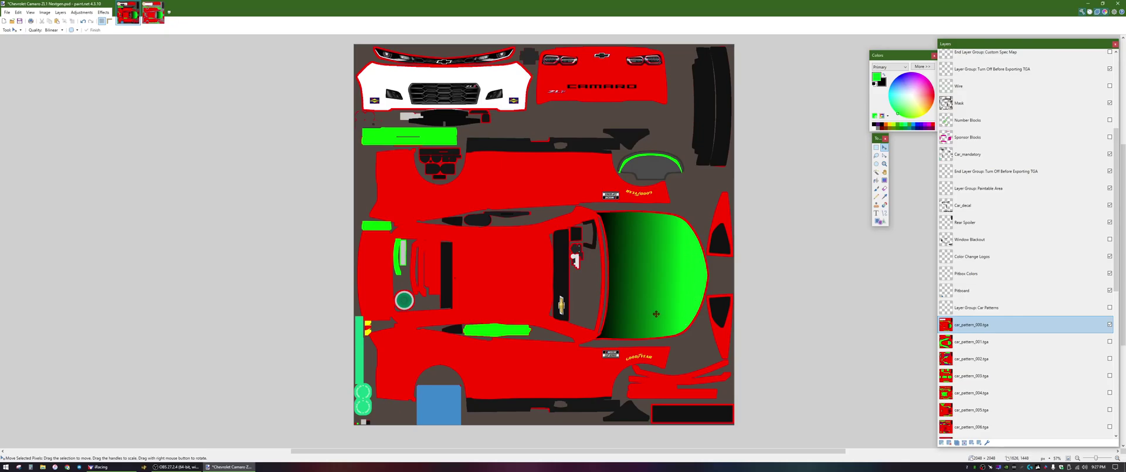
scroll(670, 323, up, 2)
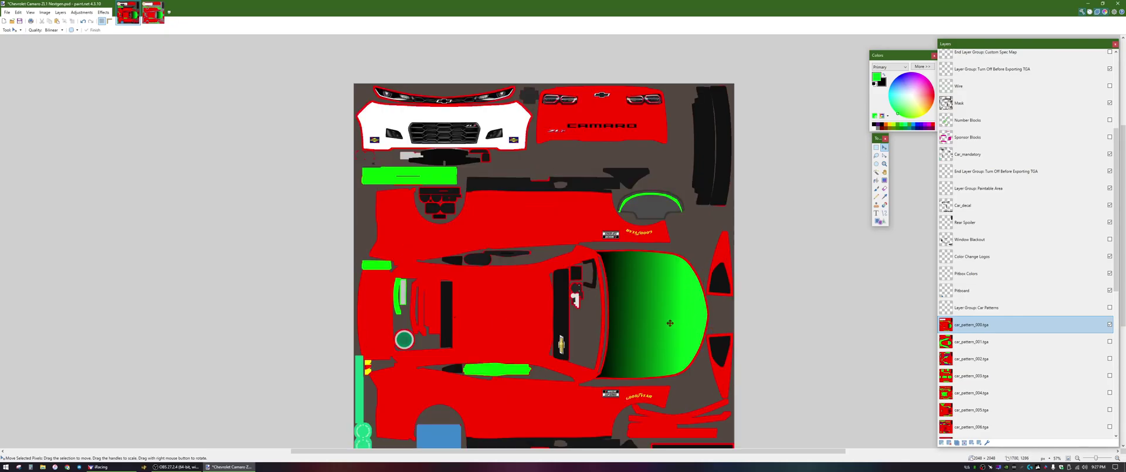
scroll(670, 323, down, 2)
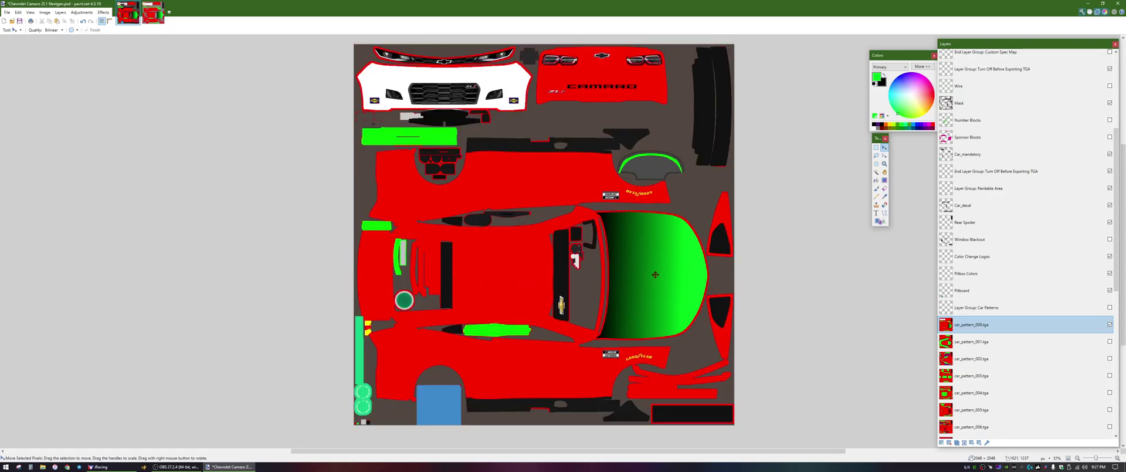
scroll(655, 274, up, 1)
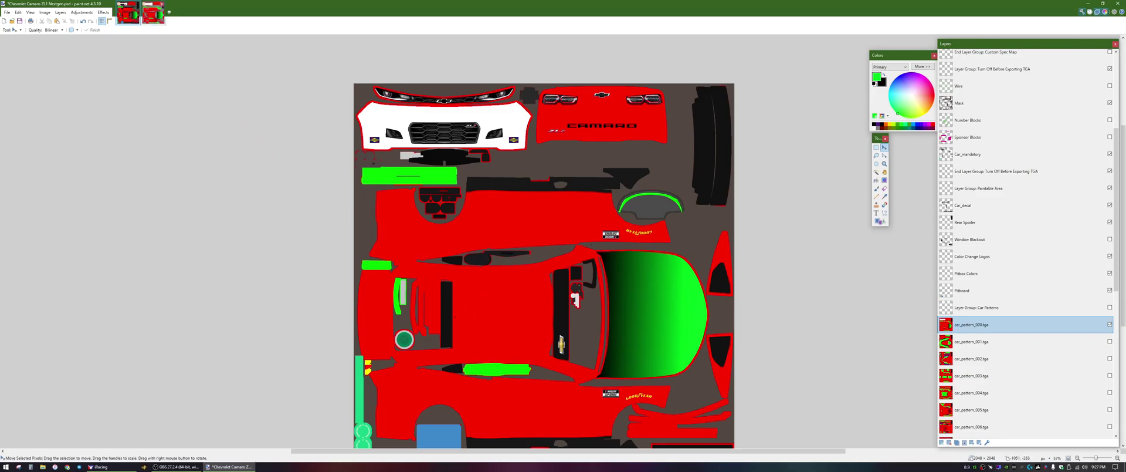
- Replace the hood's gradient on the untitled image's Car Parts Base layer with solid green using the Paint Bucket
click(153, 13)
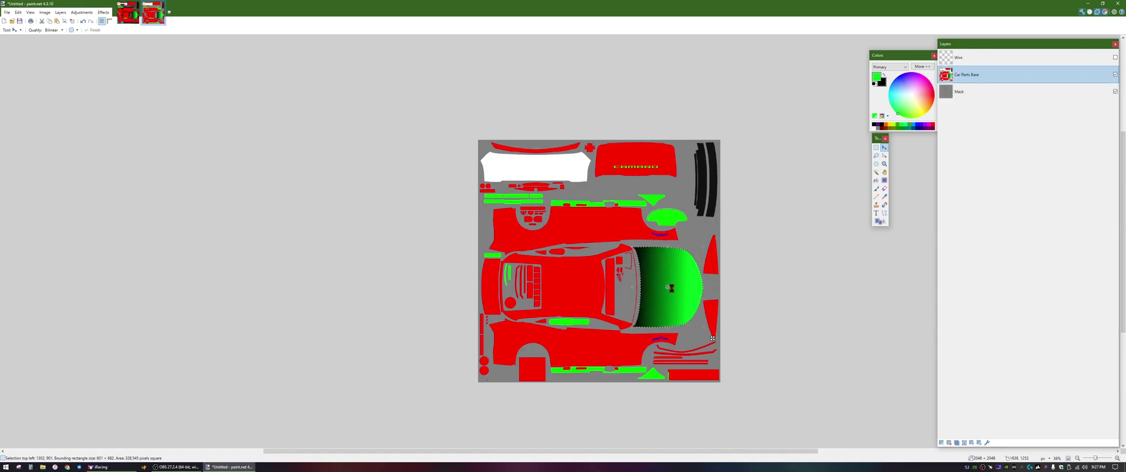
key(ctrl+x)
key(ctrl+z)
click(877, 173)
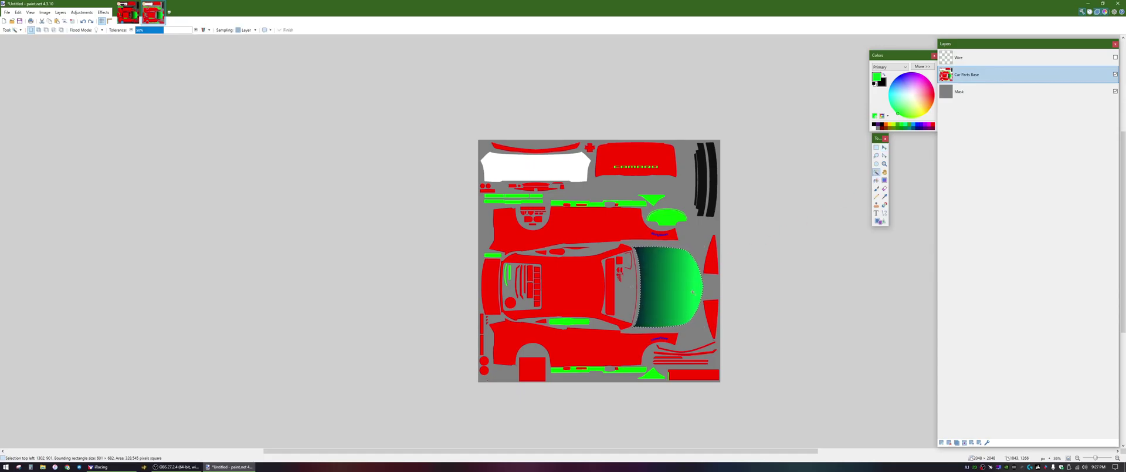
click(876, 180)
click(639, 258)
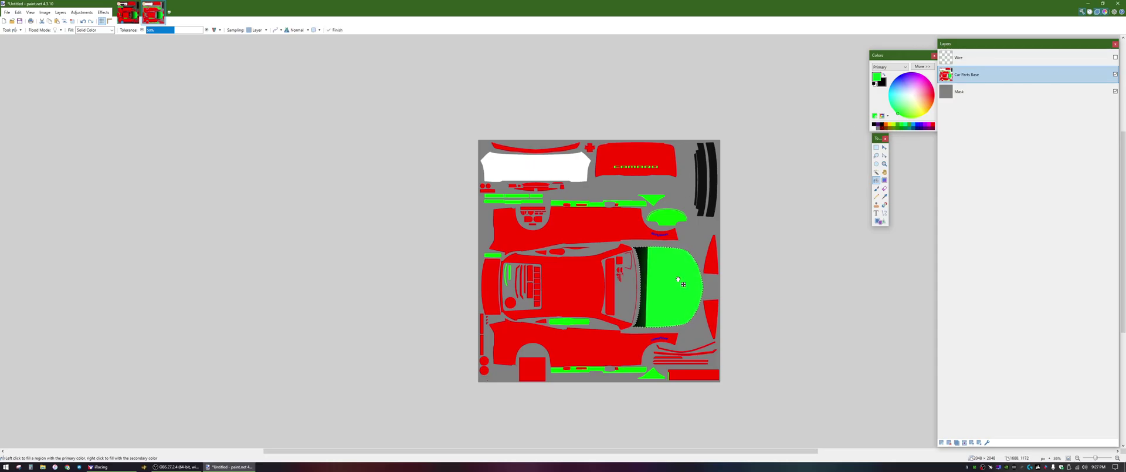
click(645, 257)
scroll(663, 256, up, 2)
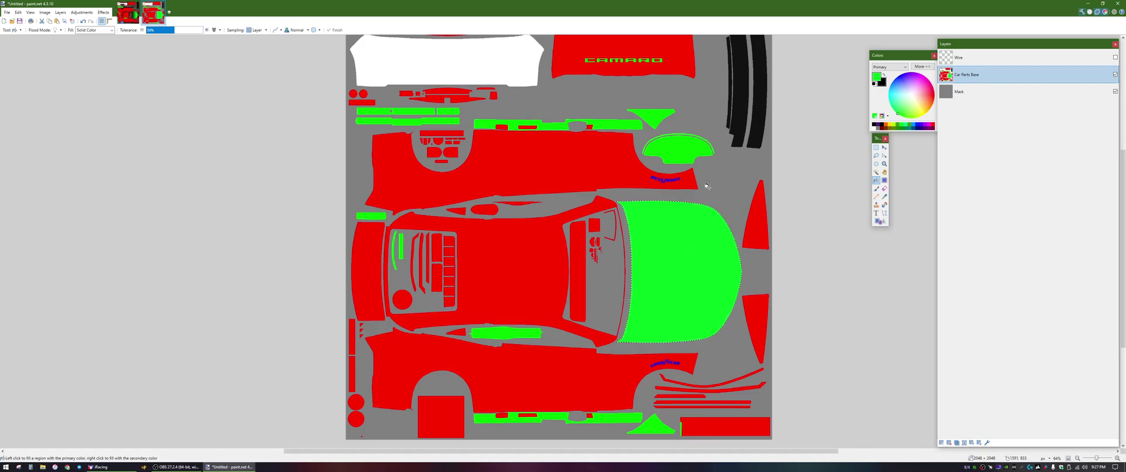
- Add both side panels, the roof section and the rear deck to the hood selection with the Magic Wand
click(877, 172)
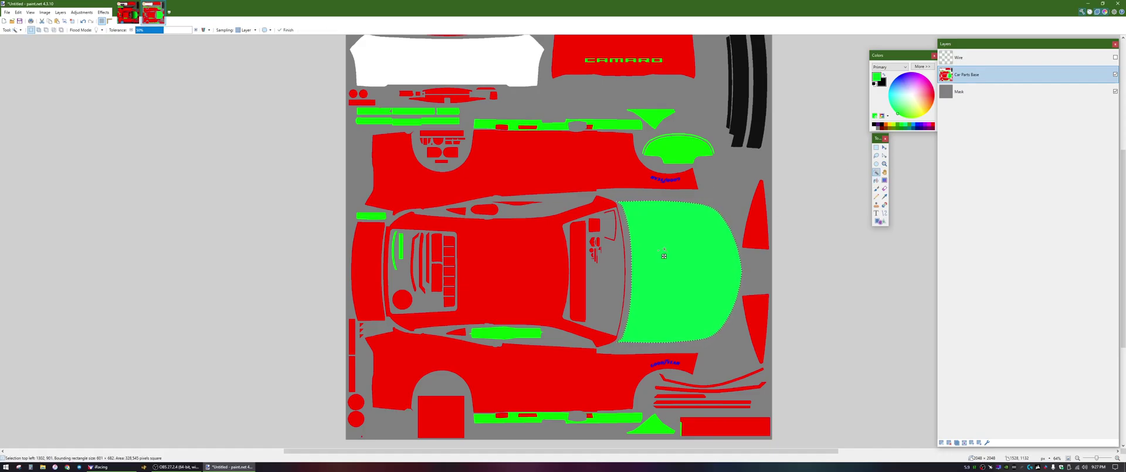
ctrl+click(575, 165)
ctrl+click(517, 283)
ctrl+click(376, 275)
ctrl+click(521, 374)
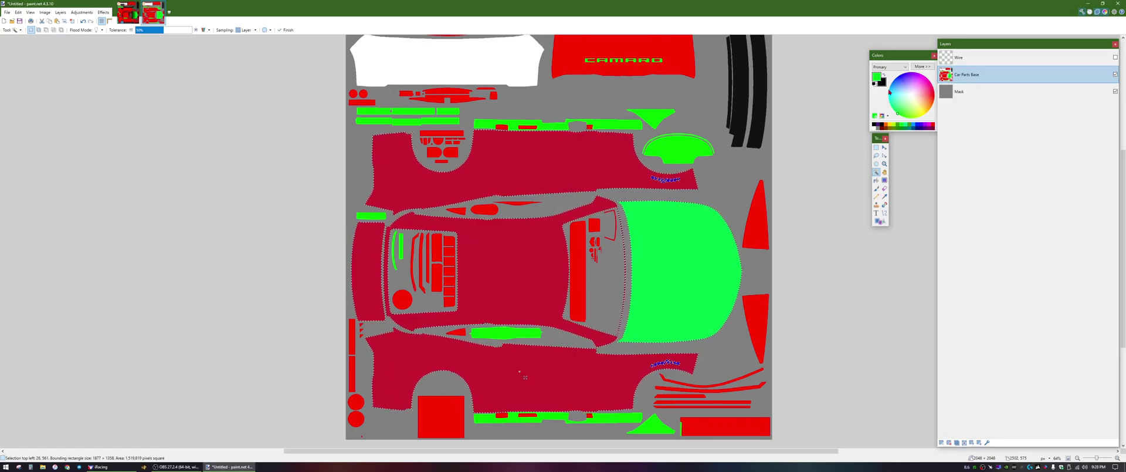
- Fill the selected roof, rear deck and both side panels with green
click(877, 181)
click(526, 271)
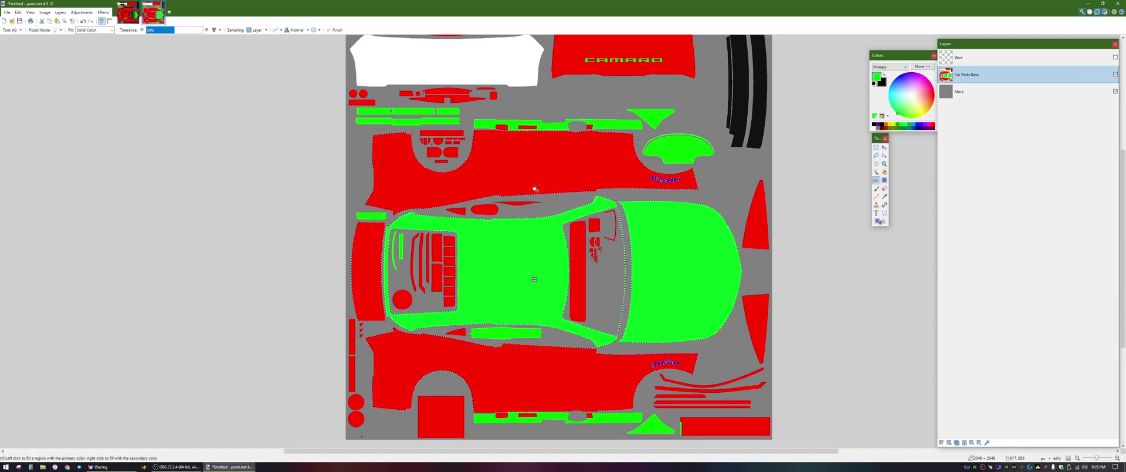
click(534, 193)
click(368, 270)
click(483, 368)
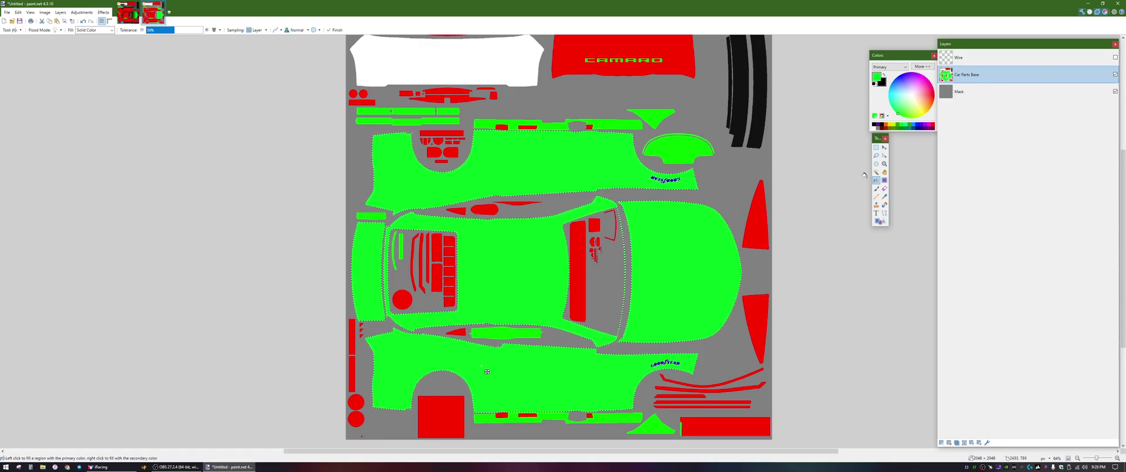
- Apply one linear green-to-black gradient across all selected body parts, from the front of the hood to the rear of the car
click(885, 180)
mouse_move(717, 268)
mouse_down()
mouse_move(297, 265)
mouse_move(669, 267)
mouse_move(451, 265)
mouse_up()
drag(425, 266, 404, 266)
scroll(576, 242, down, 2)
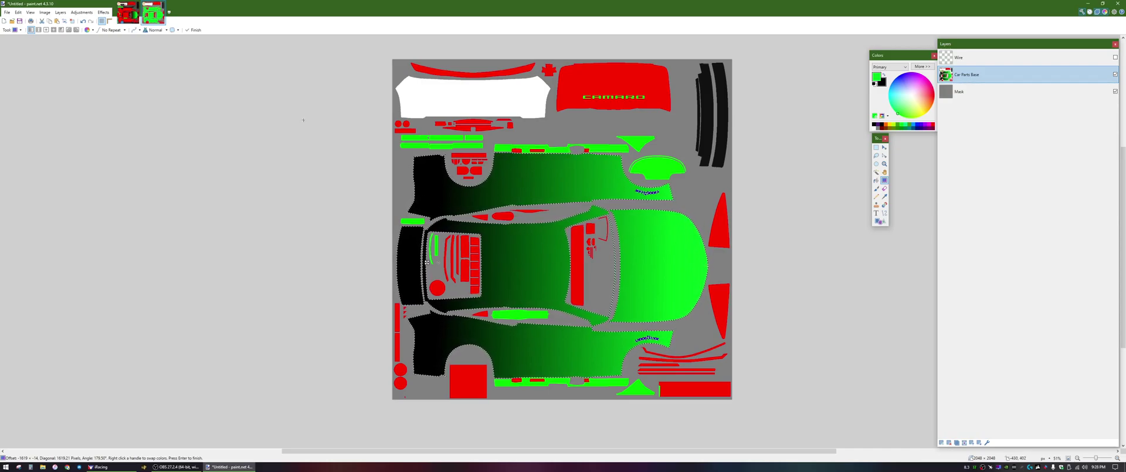
- Paste the gradient body parts into the Camaro template's car_pattern_000.tga layer
click(127, 13)
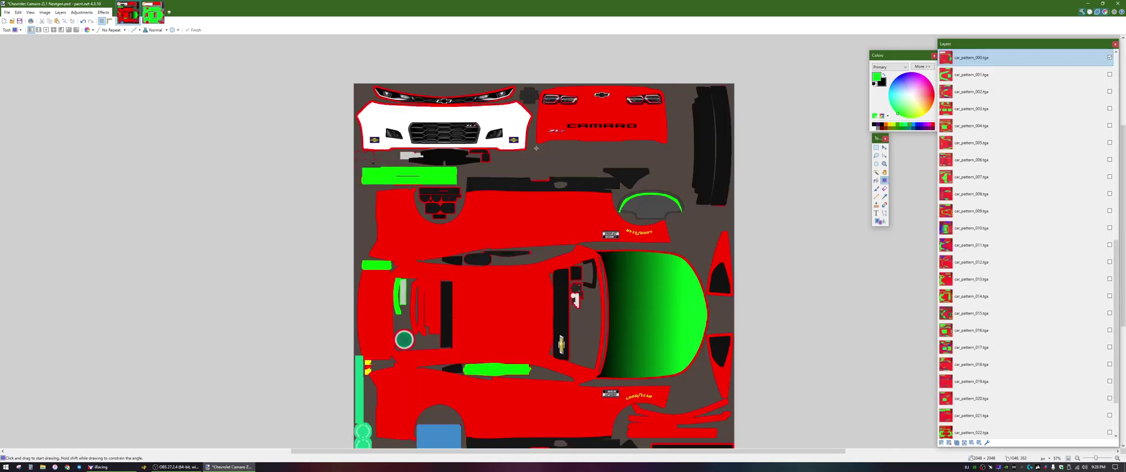
scroll(1009, 352, up, 3)
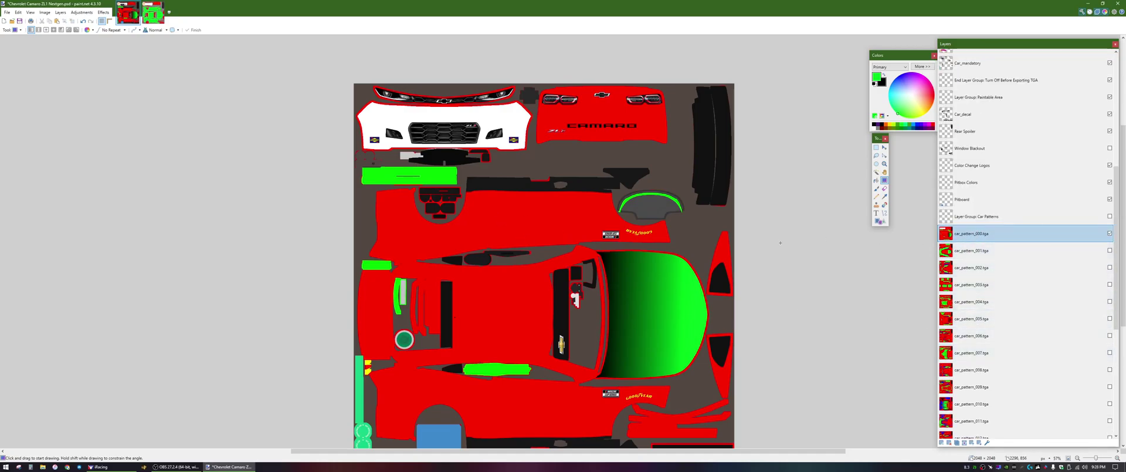
key(m)
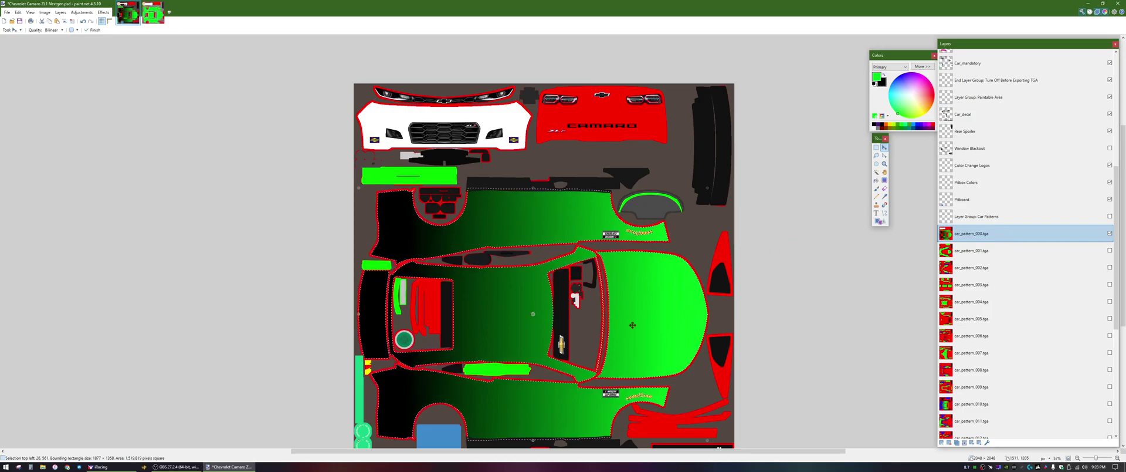